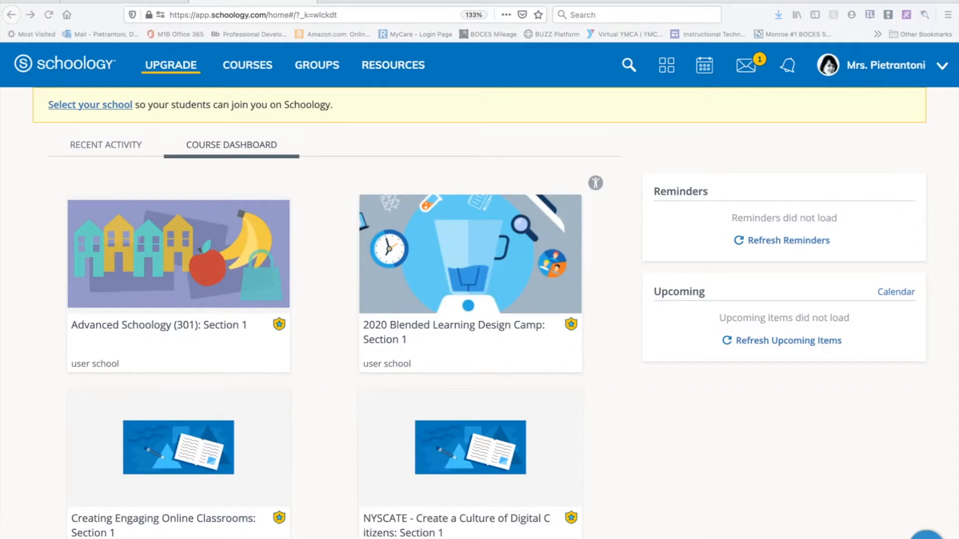
Open the full My Courses list, look through the current courses and view the form for joining a course.
{"action": "left_click", "coordinate": [243, 65]}
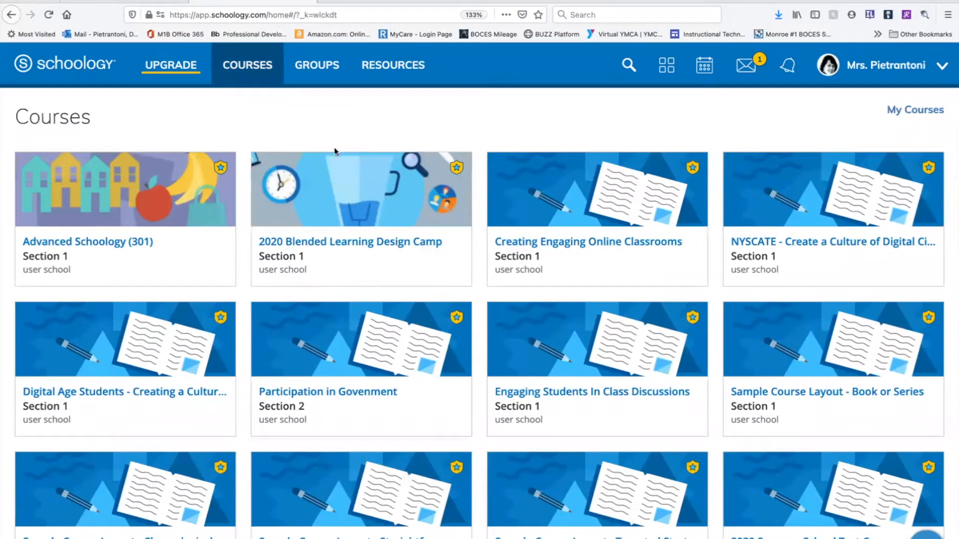
{"action": "scroll", "coordinate": [383, 292], "scroll_direction": "down", "scroll_amount": 4}
{"action": "scroll", "coordinate": [382, 294], "scroll_direction": "up", "scroll_amount": 5}
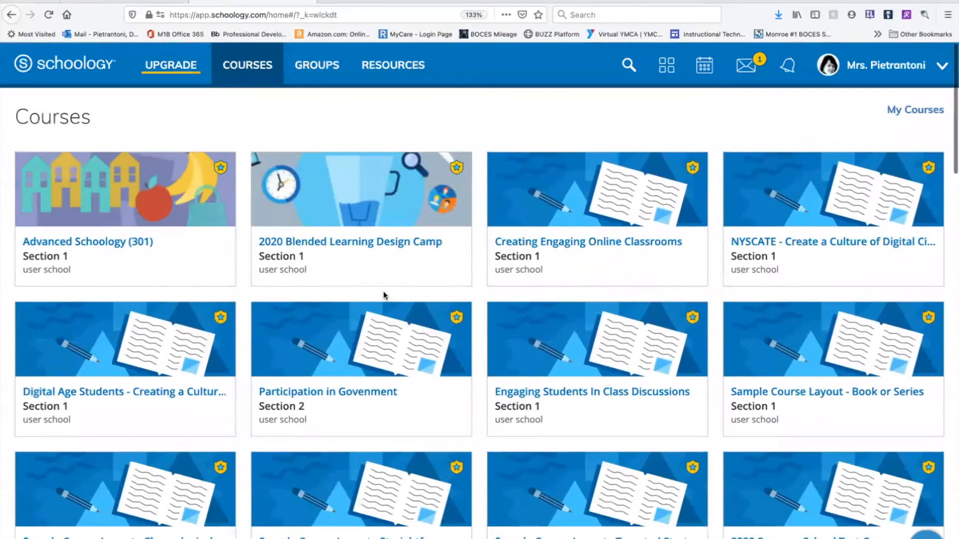
{"action": "left_click", "coordinate": [908, 114]}
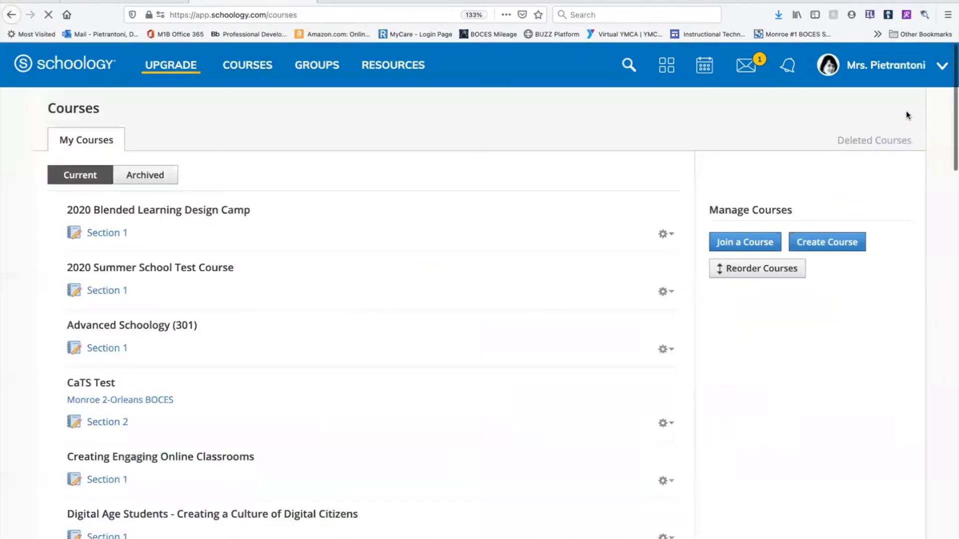
{"action": "scroll", "coordinate": [534, 322], "scroll_direction": "down", "scroll_amount": 15}
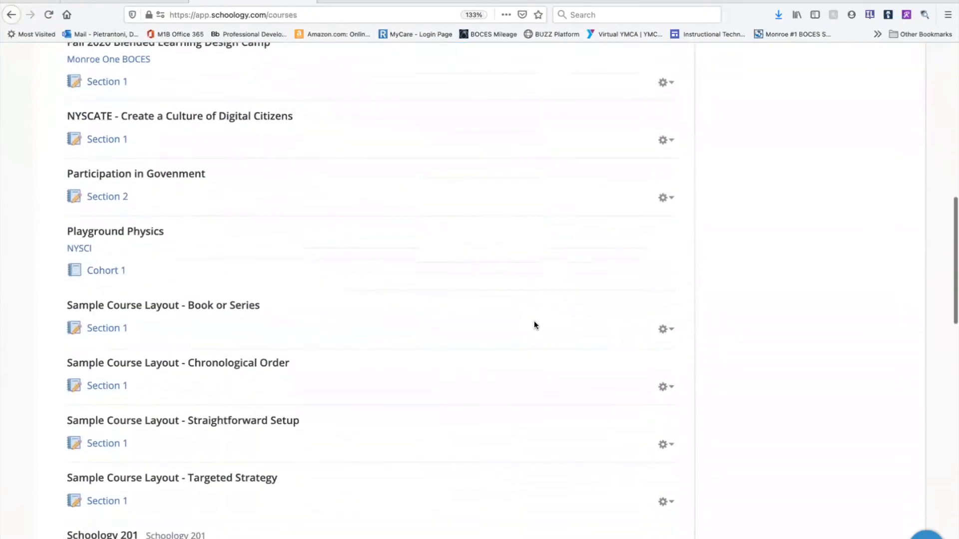
{"action": "scroll", "coordinate": [534, 322], "scroll_direction": "up", "scroll_amount": 15}
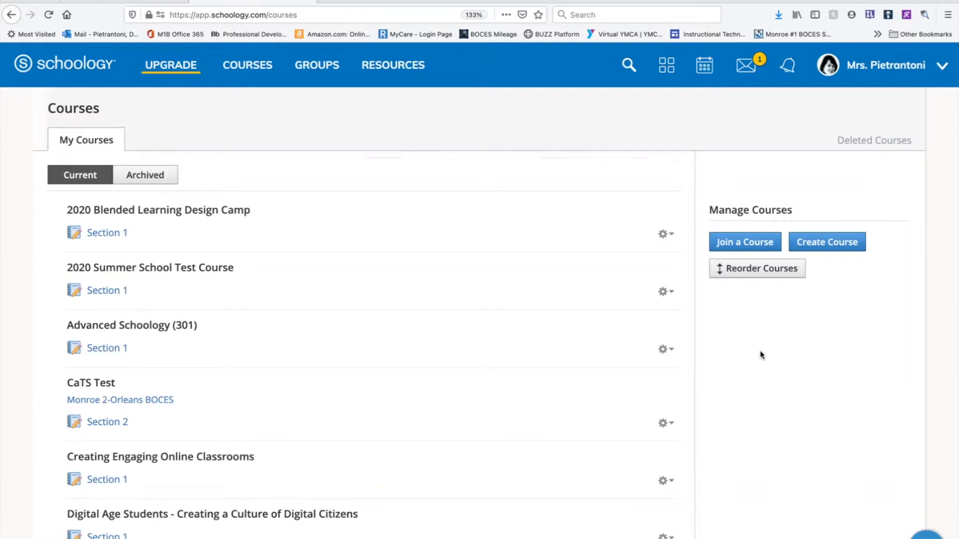
{"action": "left_click", "coordinate": [751, 242]}
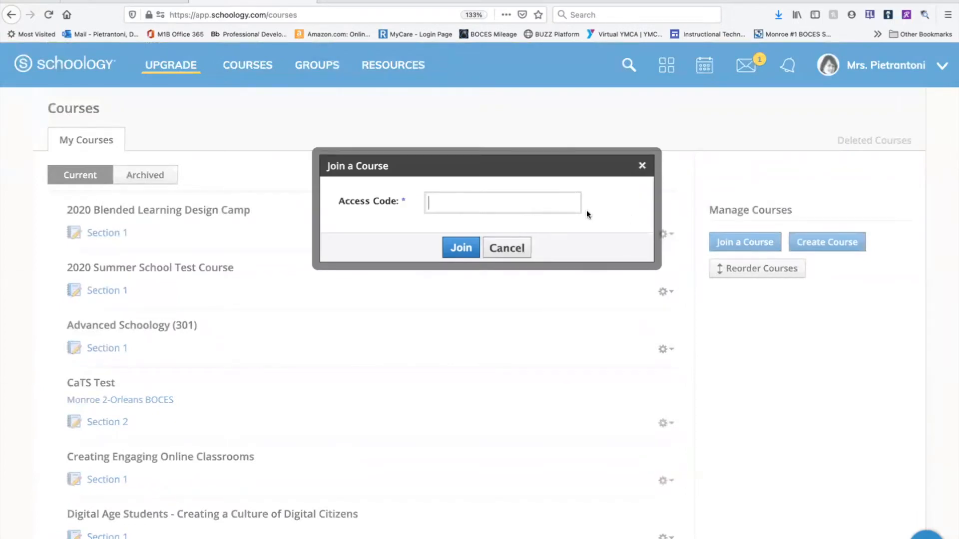
{"action": "left_click", "coordinate": [515, 250]}
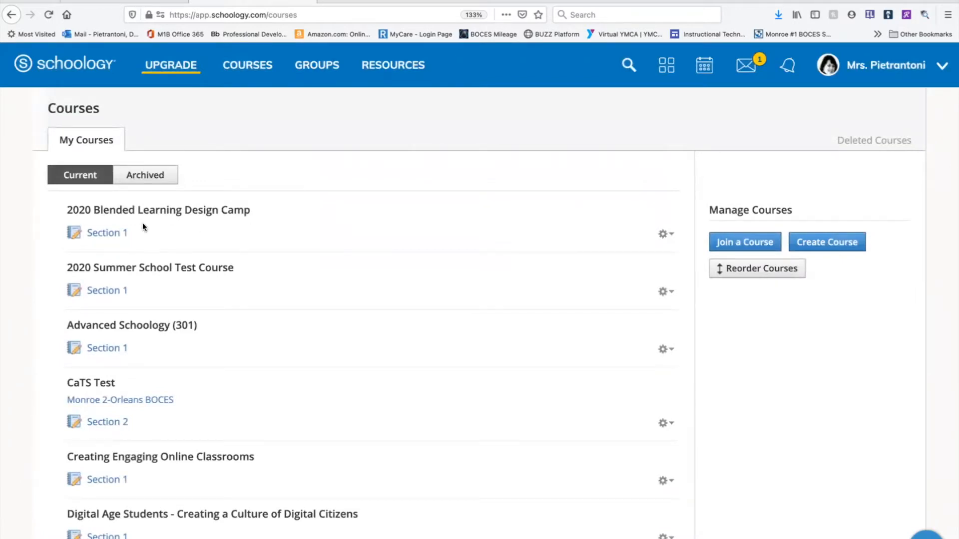
Open Section 1 of the 2020 Blended Learning Design Camp course and copy its access code.
{"action": "left_click", "coordinate": [125, 237]}
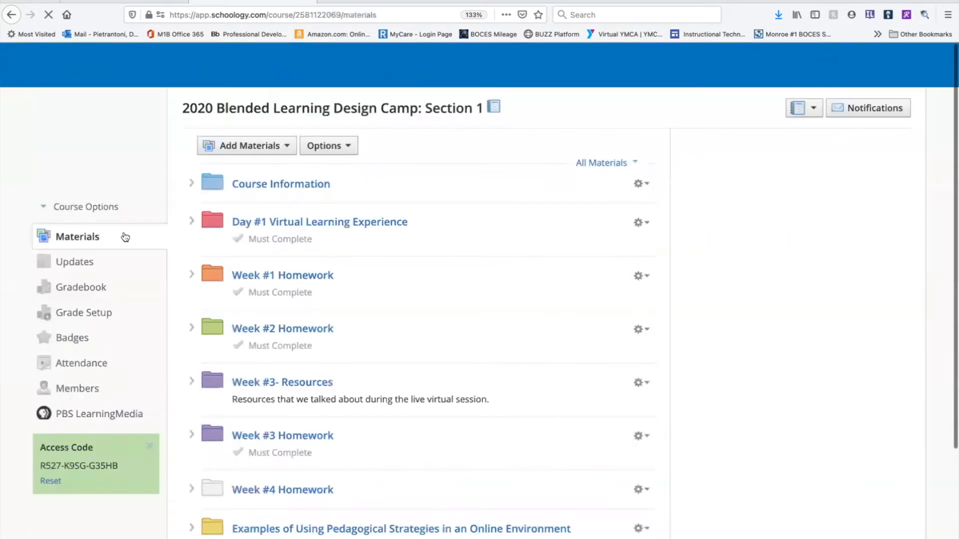
{"action": "scroll", "coordinate": [154, 335], "scroll_direction": "down", "scroll_amount": 5}
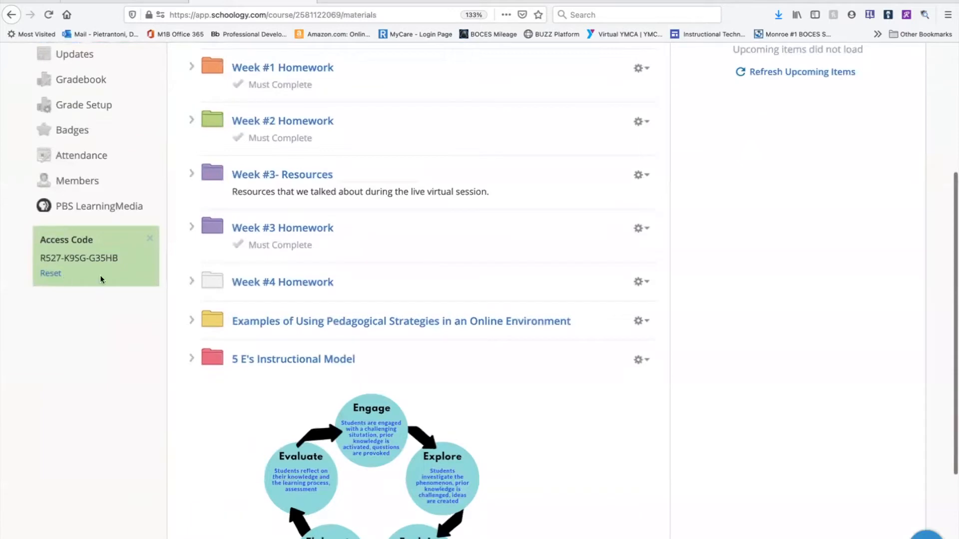
{"action": "left_click_drag", "start_coordinate": [121, 255], "coordinate": [38, 253]}
{"action": "key", "text": "ctrl+c"}
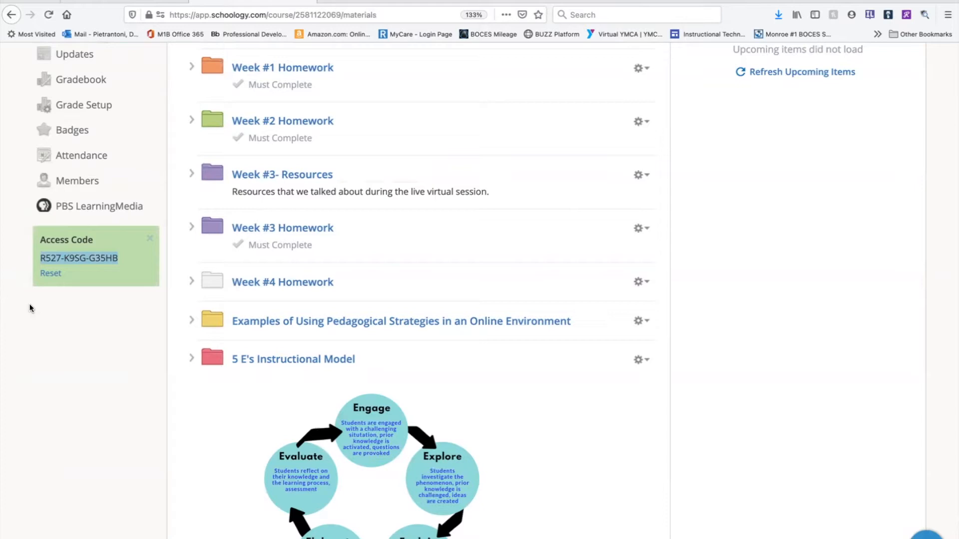
{"action": "scroll", "coordinate": [30, 308], "scroll_direction": "up", "scroll_amount": 1}
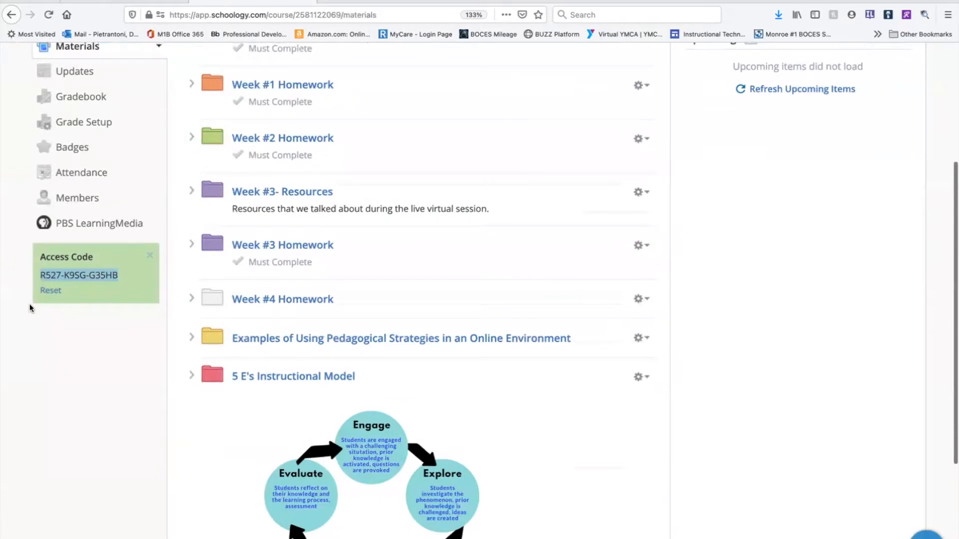
{"action": "scroll", "coordinate": [119, 277], "scroll_direction": "up", "scroll_amount": 5}
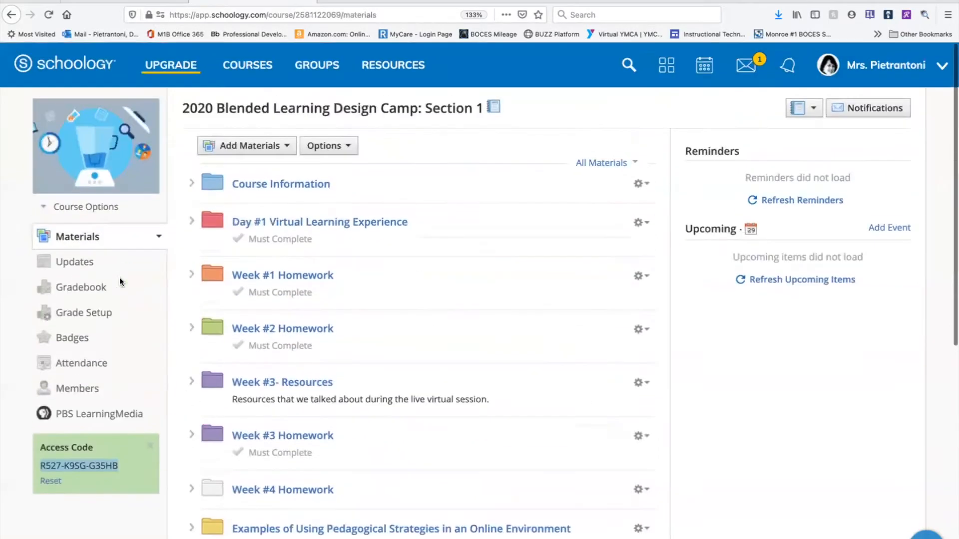
Return to My Courses and enter the copied course access code in the form for joining a course, then cancel it.
{"action": "left_click", "coordinate": [258, 73]}
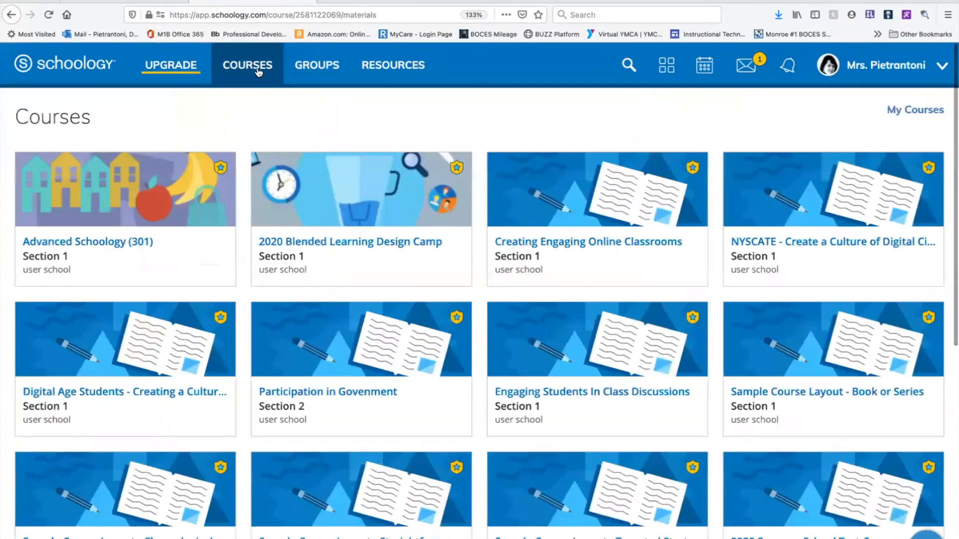
{"action": "left_click", "coordinate": [915, 119]}
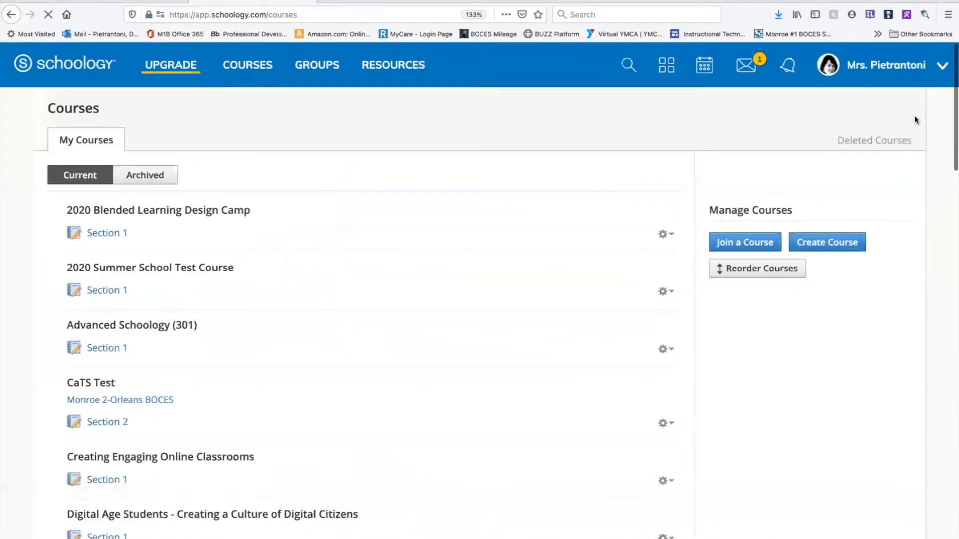
{"action": "left_click", "coordinate": [744, 240]}
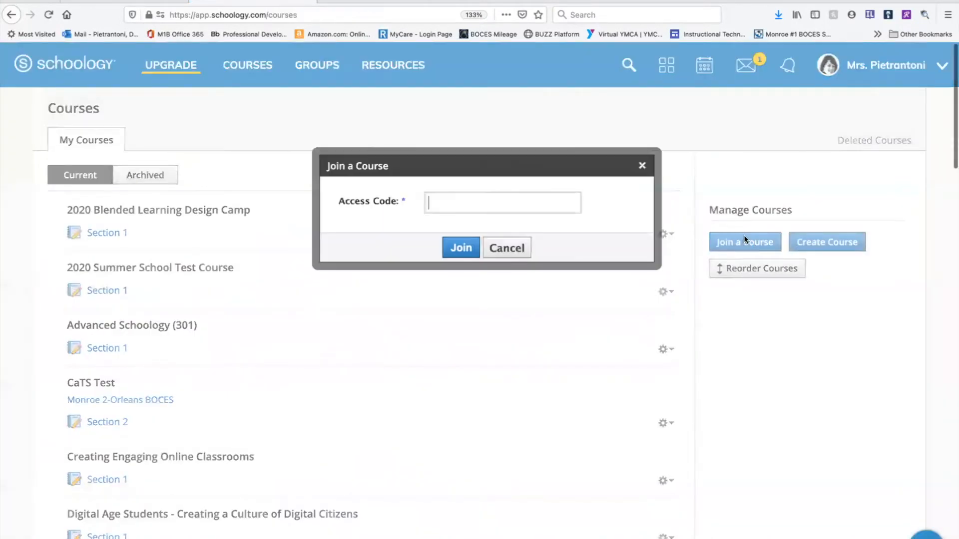
{"action": "left_click", "coordinate": [536, 199]}
{"action": "key", "text": "ctrl+v"}
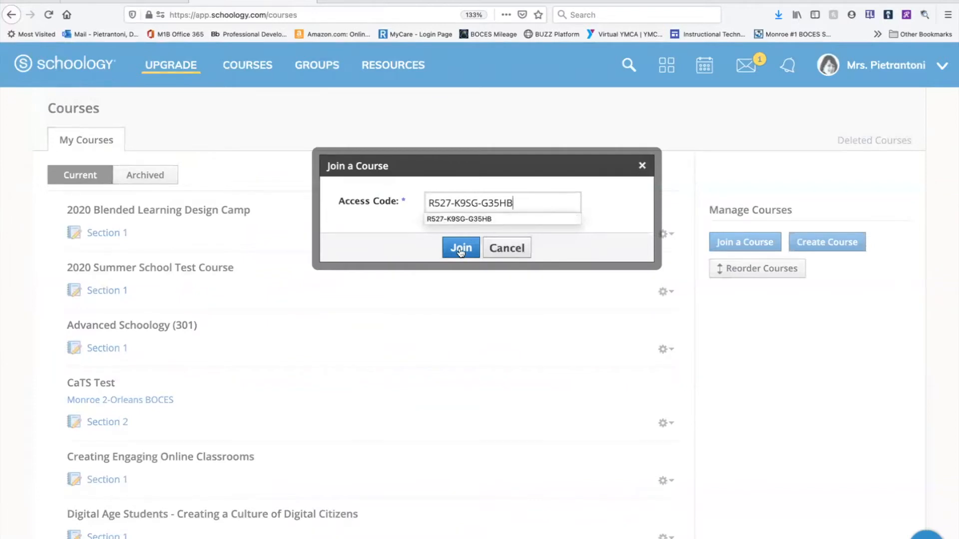
{"action": "left_click", "coordinate": [505, 254]}
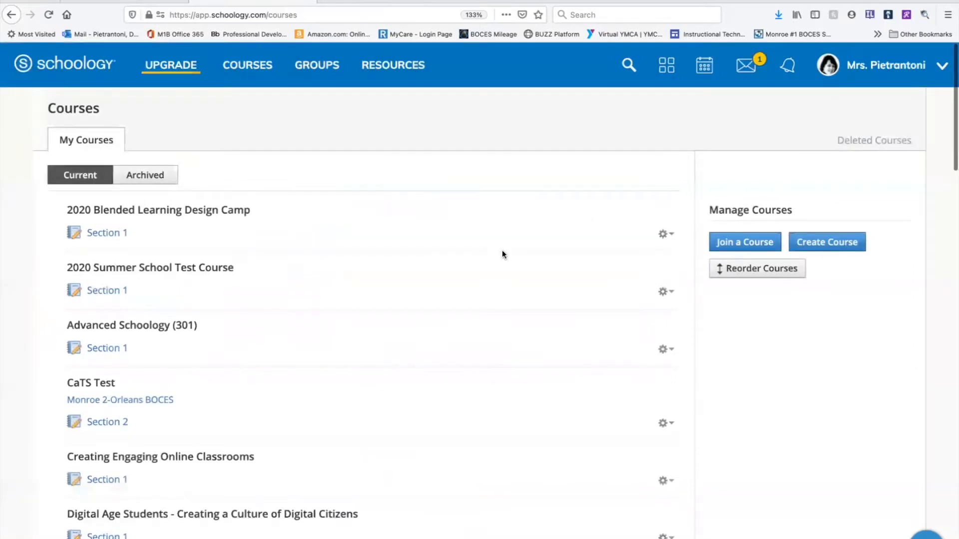
View the required fields of the form for creating a course, then cancel it.
{"action": "left_click", "coordinate": [855, 245]}
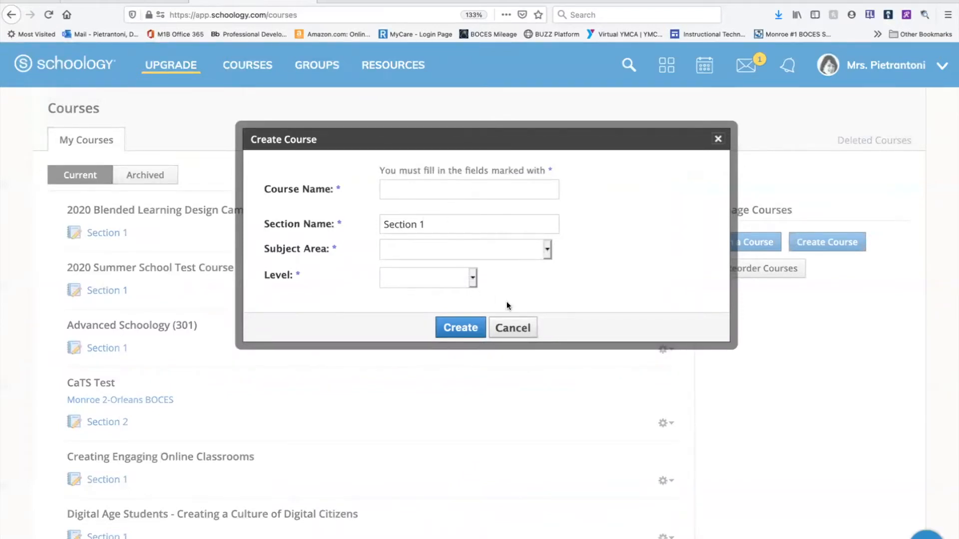
{"action": "left_click", "coordinate": [512, 328]}
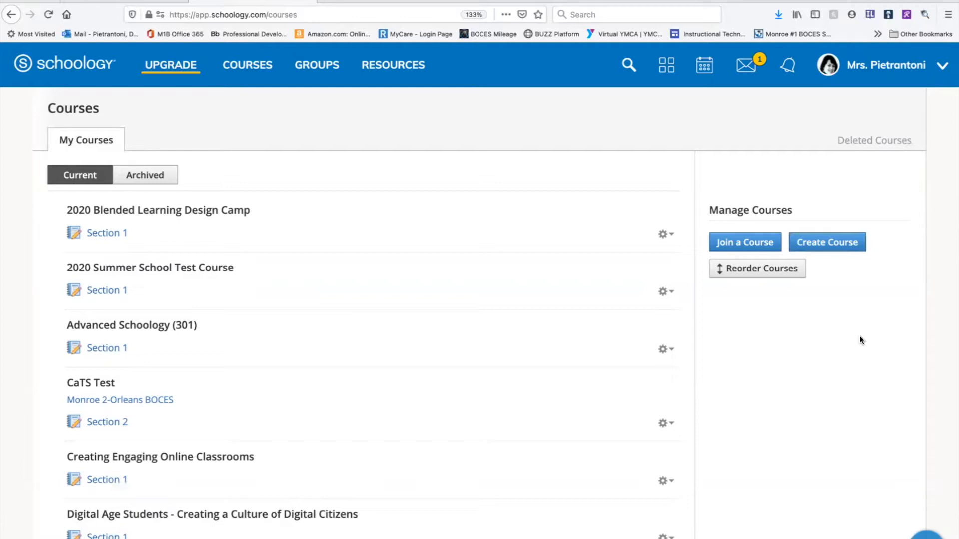
Reorder the courses so that 2020 Blended Learning Design Camp comes first, above Advanced Schoology (301).
{"action": "left_click", "coordinate": [768, 272]}
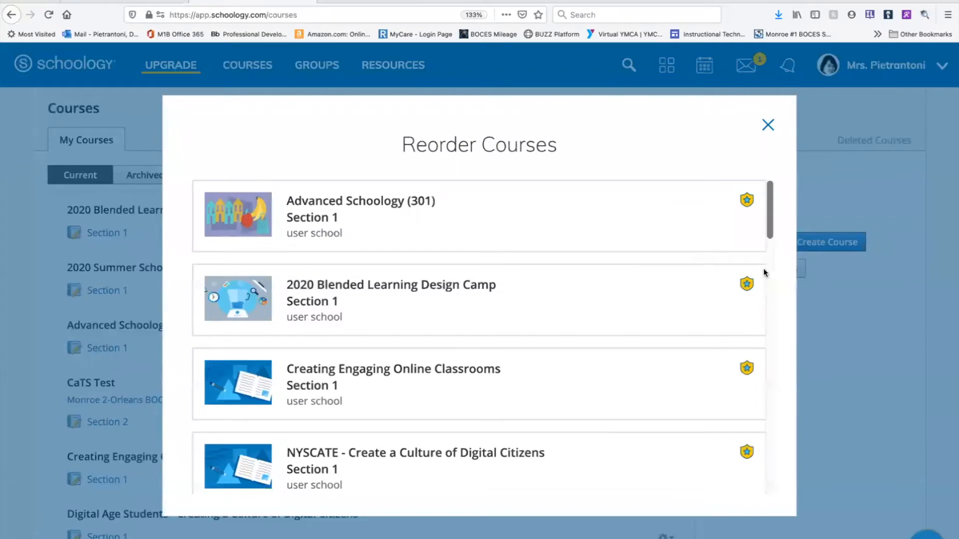
{"action": "scroll", "coordinate": [552, 358], "scroll_direction": "down", "scroll_amount": 5}
{"action": "scroll", "coordinate": [551, 358], "scroll_direction": "down", "scroll_amount": 10}
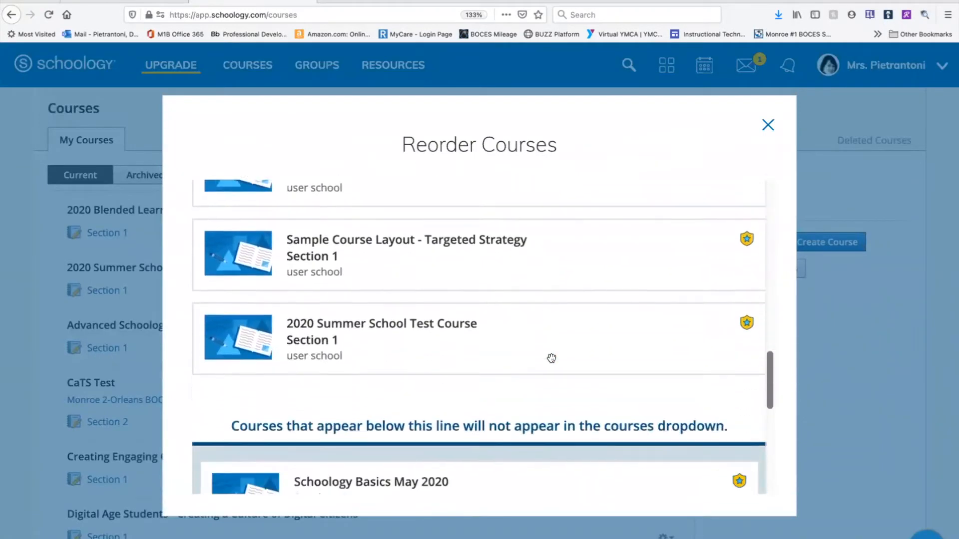
{"action": "scroll", "coordinate": [551, 360], "scroll_direction": "up", "scroll_amount": 8}
{"action": "scroll", "coordinate": [552, 360], "scroll_direction": "up", "scroll_amount": 8}
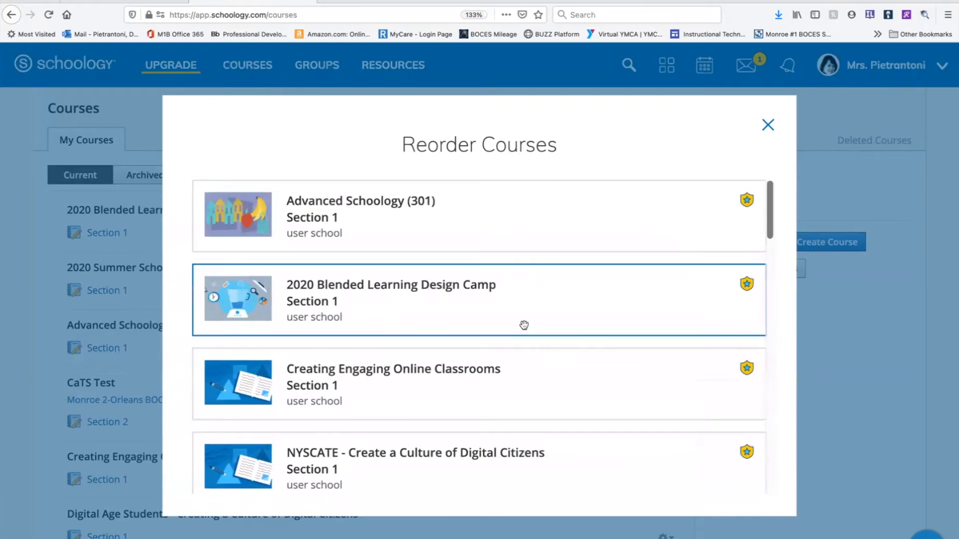
{"action": "left_click_drag", "start_coordinate": [525, 324], "coordinate": [521, 242]}
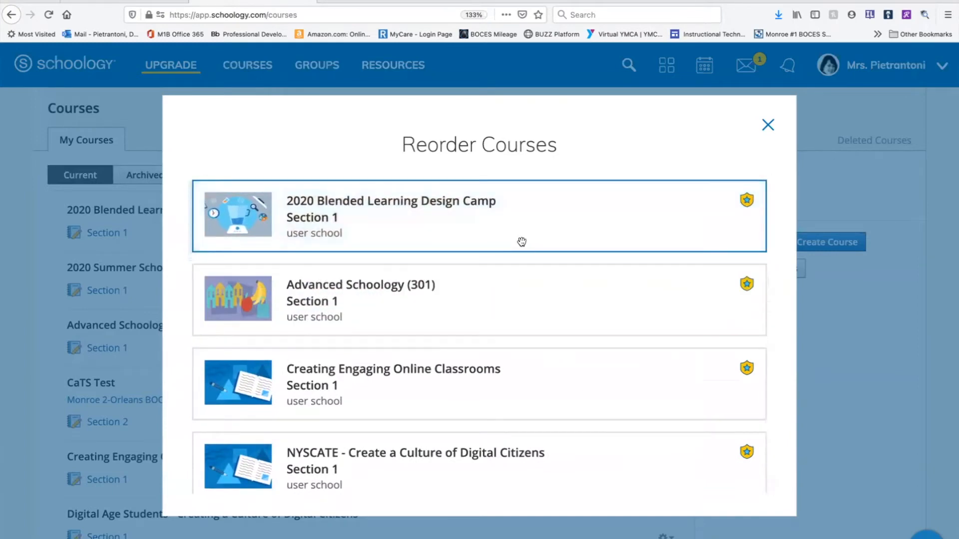
{"action": "mouse_move", "coordinate": [521, 242]}
{"action": "left_mouse_down"}
{"action": "mouse_move", "coordinate": [523, 416]}
{"action": "mouse_move", "coordinate": [534, 245]}
{"action": "left_mouse_up"}
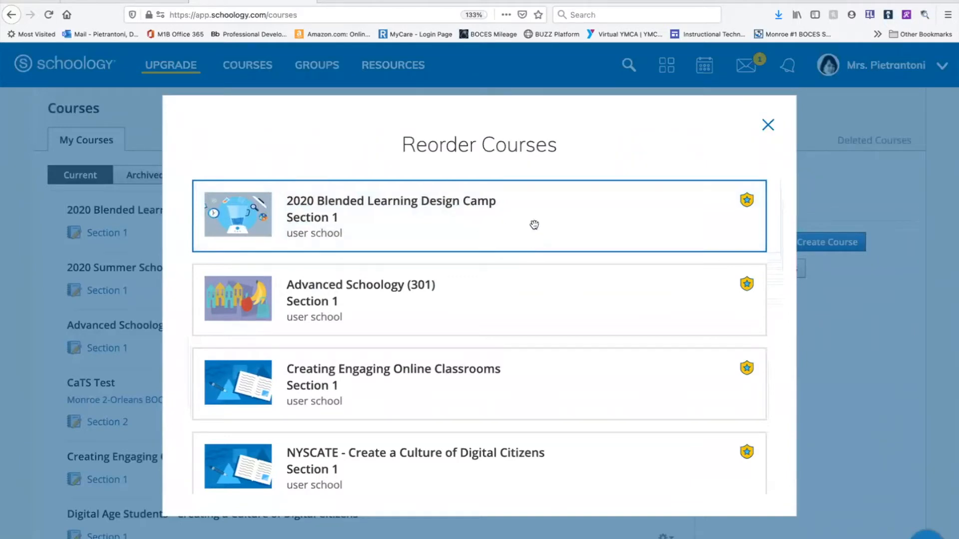
{"action": "left_click", "coordinate": [767, 125]}
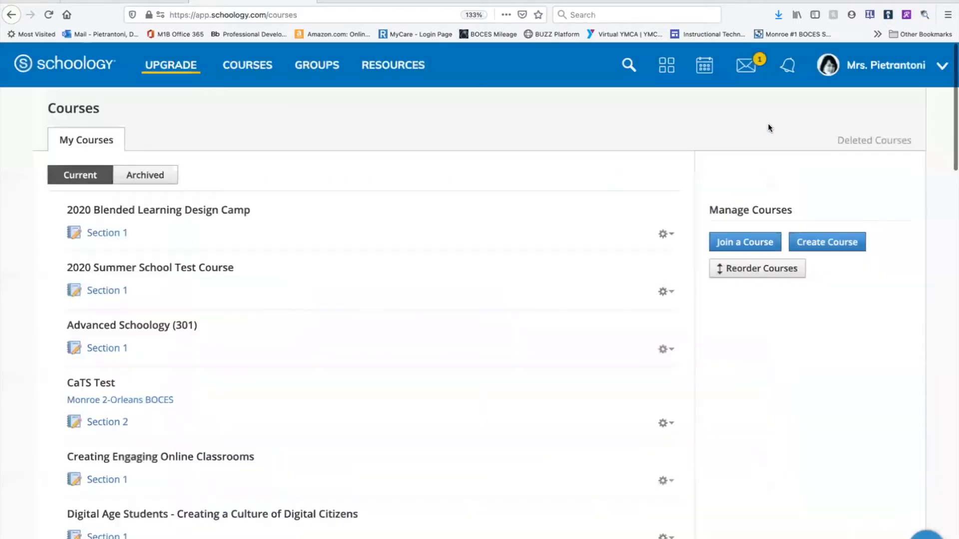
Check the course order in the courses overview and on the home course dashboard.
{"action": "left_click", "coordinate": [262, 70]}
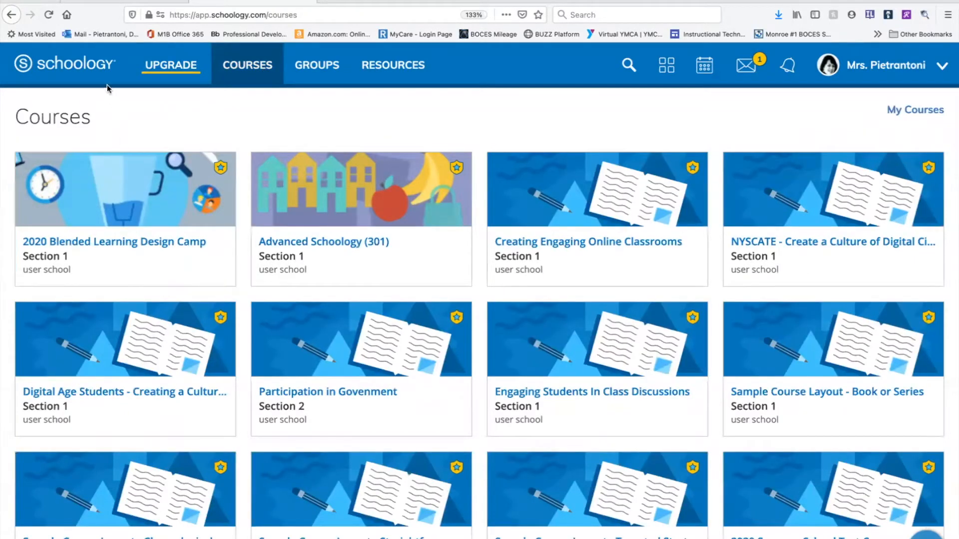
{"action": "left_click", "coordinate": [98, 75]}
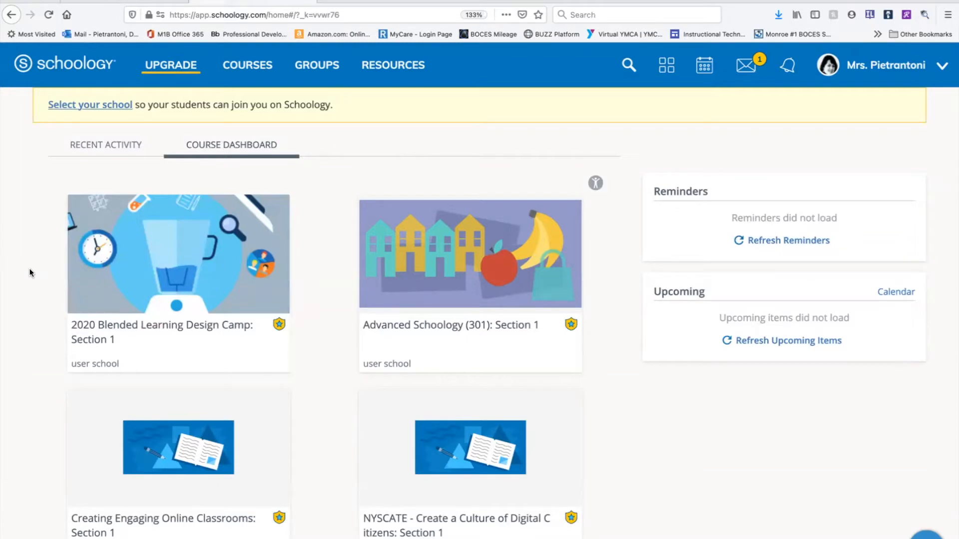
Open the Advanced Schoology (301) course from the dashboard and view its available course options.
{"action": "left_click", "coordinate": [433, 270]}
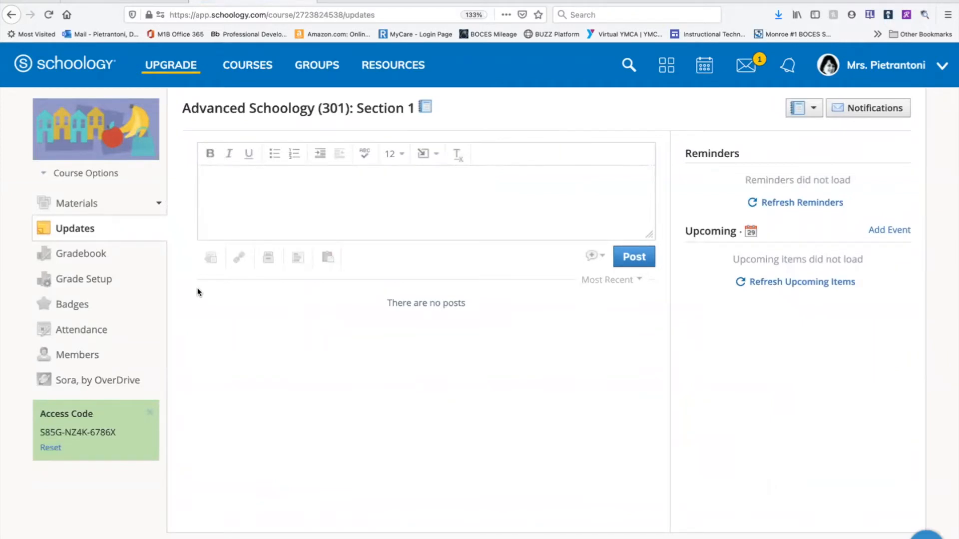
{"action": "left_click", "coordinate": [102, 175]}
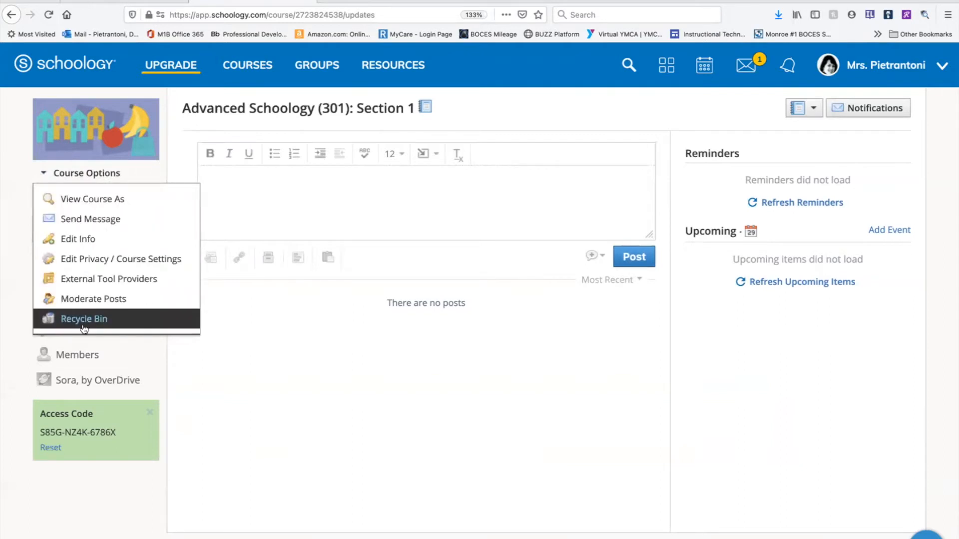
Change the Advanced Schoology (301) course picture to the preset blue image with a globe and speech bubble.
{"action": "mouse_move", "coordinate": [112, 139]}
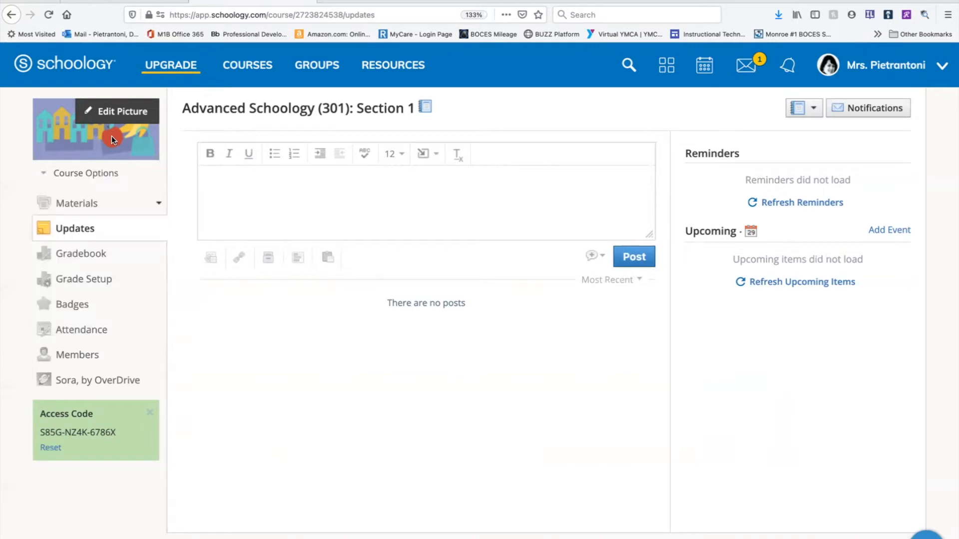
{"action": "left_click", "coordinate": [126, 111]}
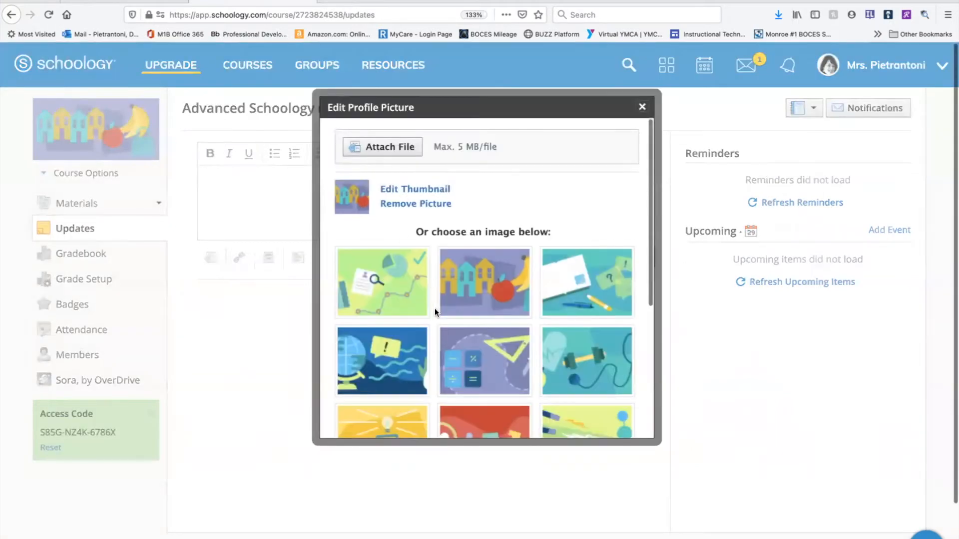
{"action": "scroll", "coordinate": [435, 308], "scroll_direction": "down", "scroll_amount": 5}
{"action": "scroll", "coordinate": [435, 310], "scroll_direction": "down", "scroll_amount": 1}
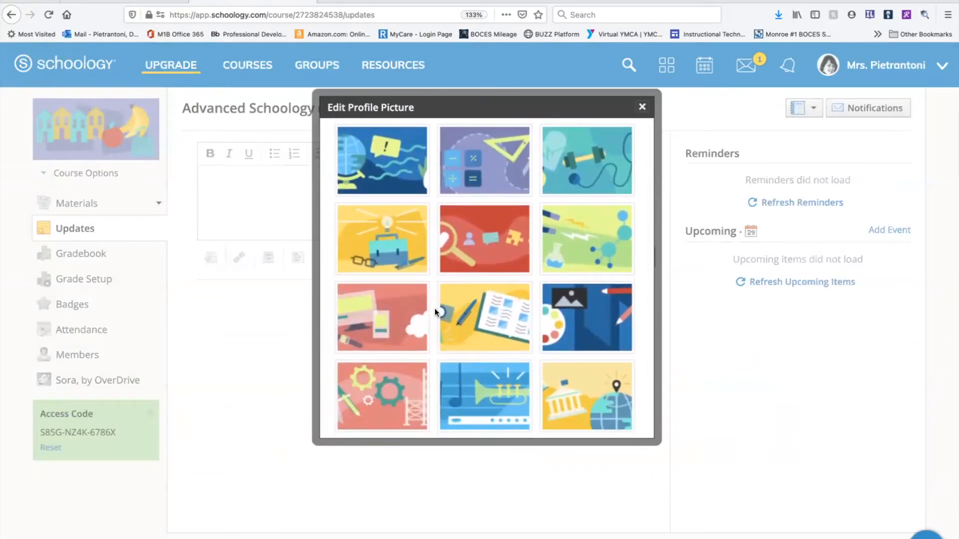
{"action": "scroll", "coordinate": [435, 308], "scroll_direction": "up", "scroll_amount": 3}
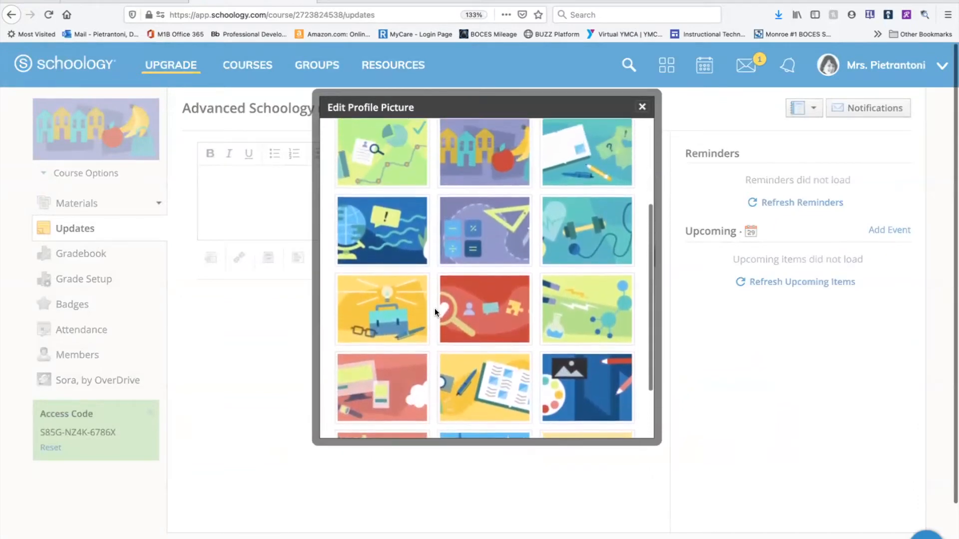
{"action": "scroll", "coordinate": [435, 308], "scroll_direction": "up", "scroll_amount": 2}
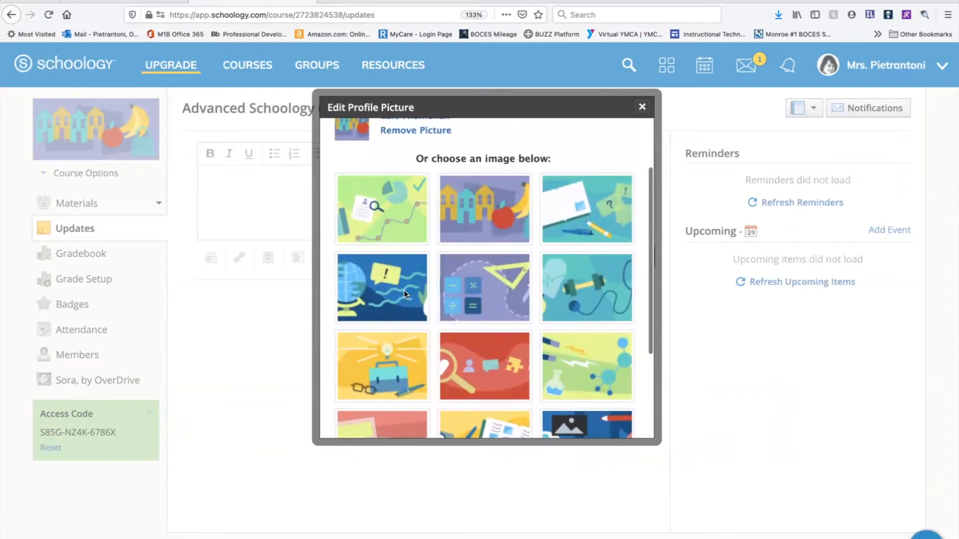
{"action": "left_click", "coordinate": [404, 289]}
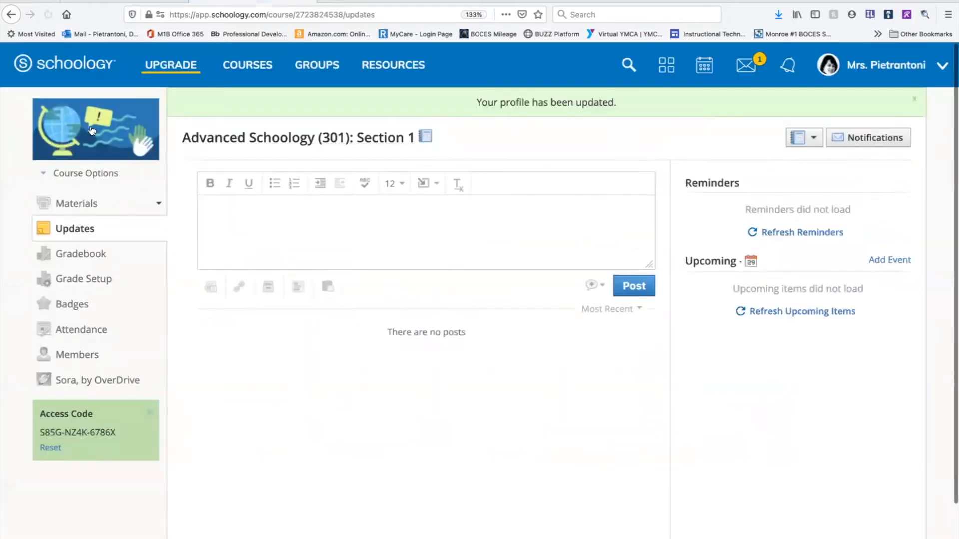
Review the upload and preset image choices for the Advanced Schoology (301) course picture, leaving without a new selection.
{"action": "left_click", "coordinate": [115, 110]}
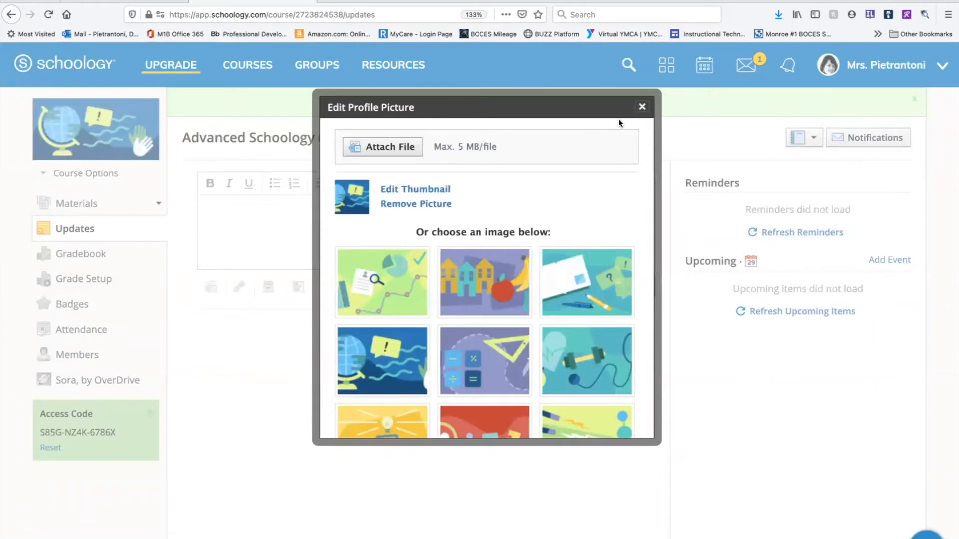
{"action": "left_click", "coordinate": [641, 106]}
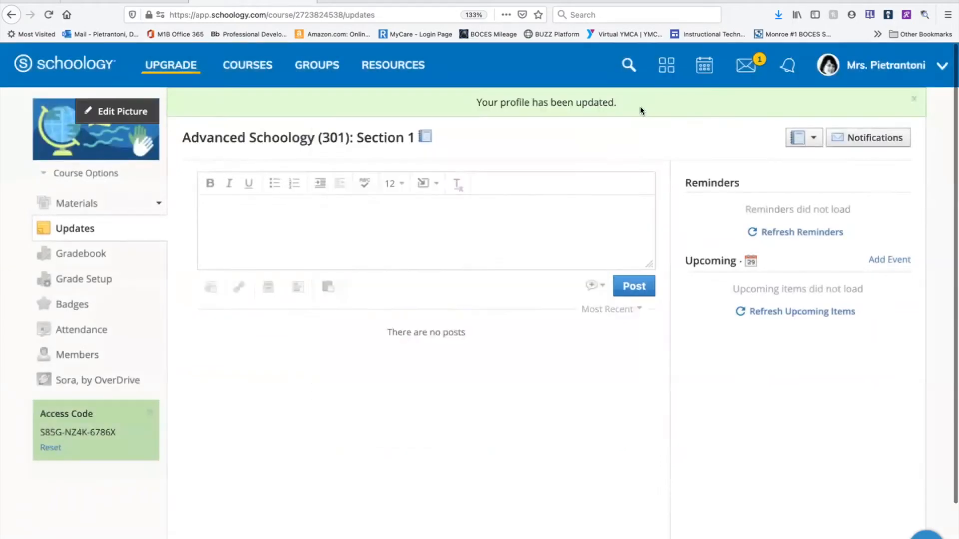
View the Schoology Course section as its first listed student member and look through the materials shown in that preview.
{"action": "left_click", "coordinate": [93, 175]}
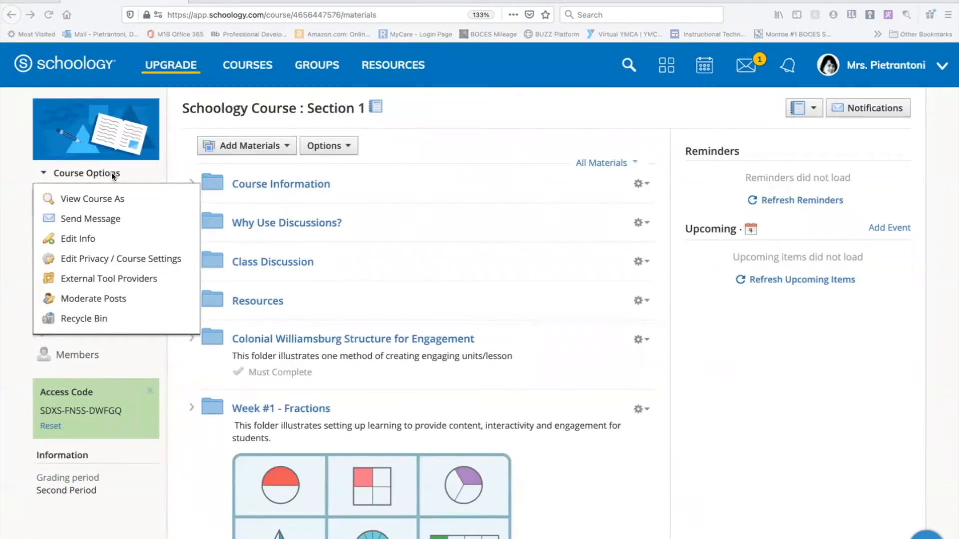
{"action": "left_click", "coordinate": [91, 199]}
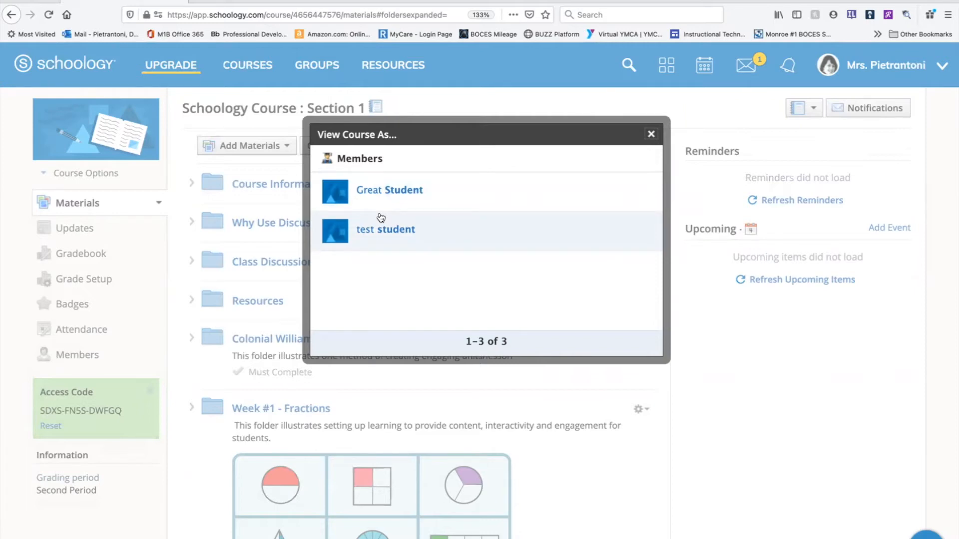
{"action": "left_click", "coordinate": [395, 208]}
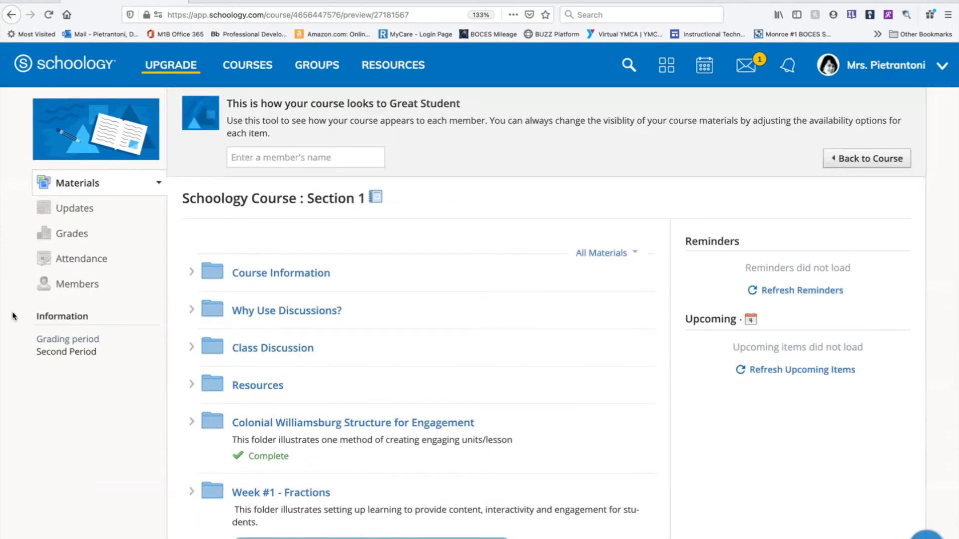
{"action": "scroll", "coordinate": [345, 328], "scroll_direction": "down", "scroll_amount": 5}
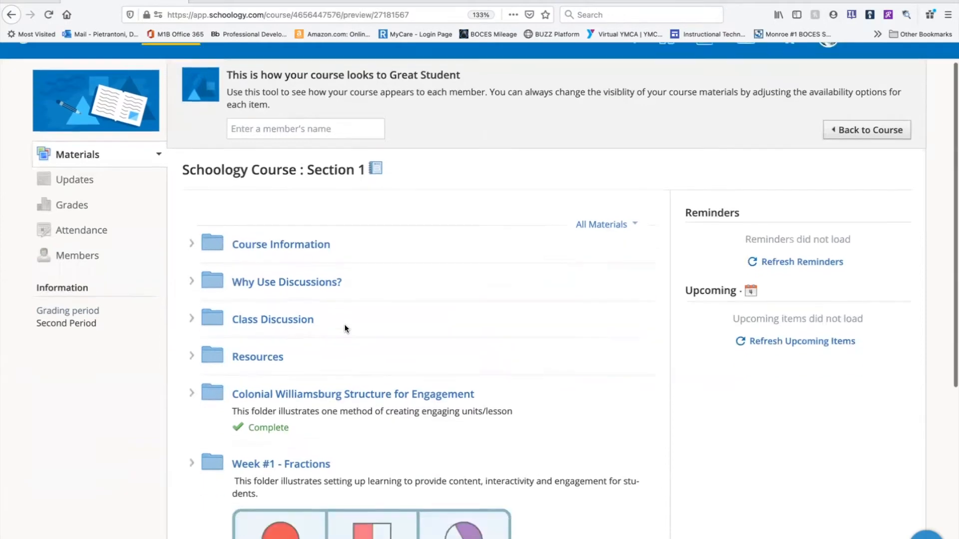
{"action": "scroll", "coordinate": [345, 328], "scroll_direction": "up", "scroll_amount": 5}
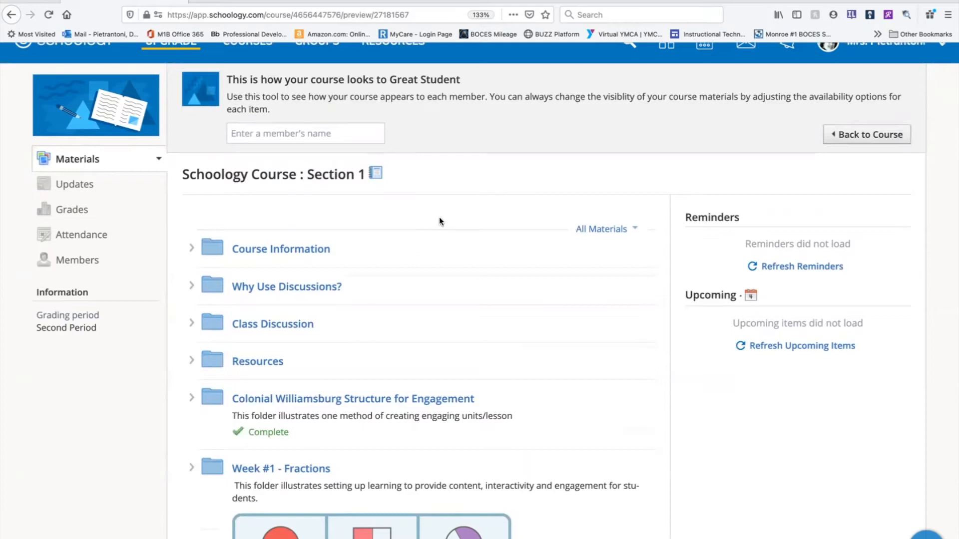
{"action": "scroll", "coordinate": [439, 221], "scroll_direction": "down", "scroll_amount": 1}
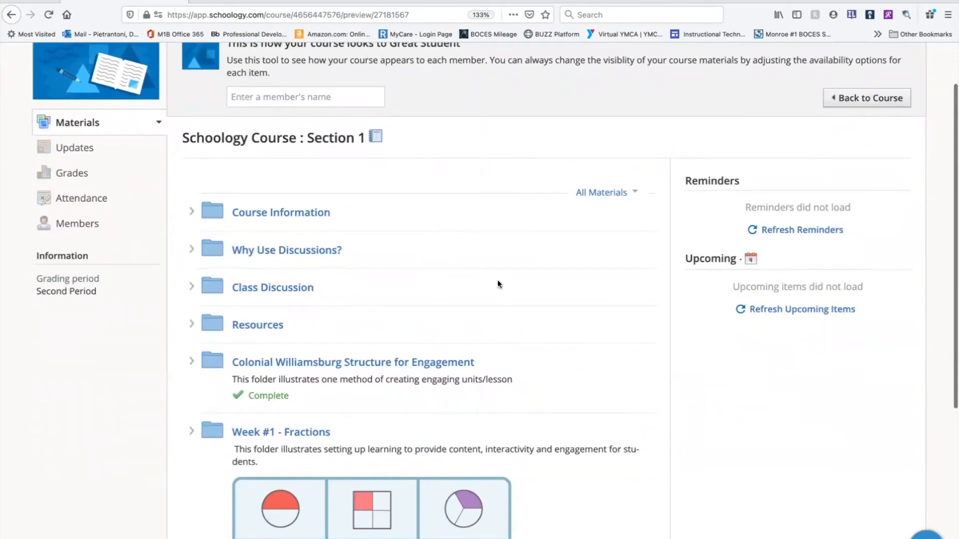
{"action": "scroll", "coordinate": [498, 284], "scroll_direction": "up", "scroll_amount": 2}
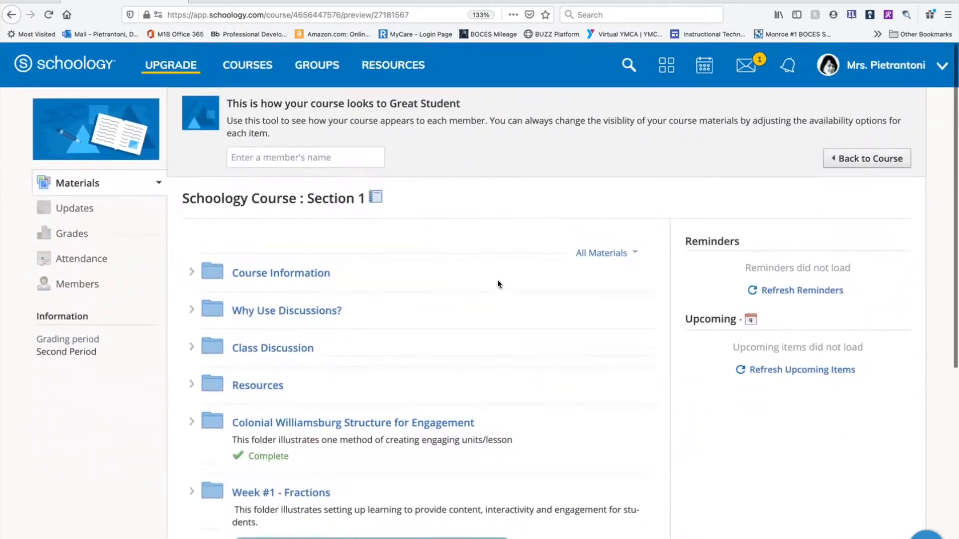
Refresh the reminders in the student preview, check the upcoming items, and return to the regular course view.
{"action": "left_click", "coordinate": [810, 291]}
{"action": "left_click", "coordinate": [775, 337]}
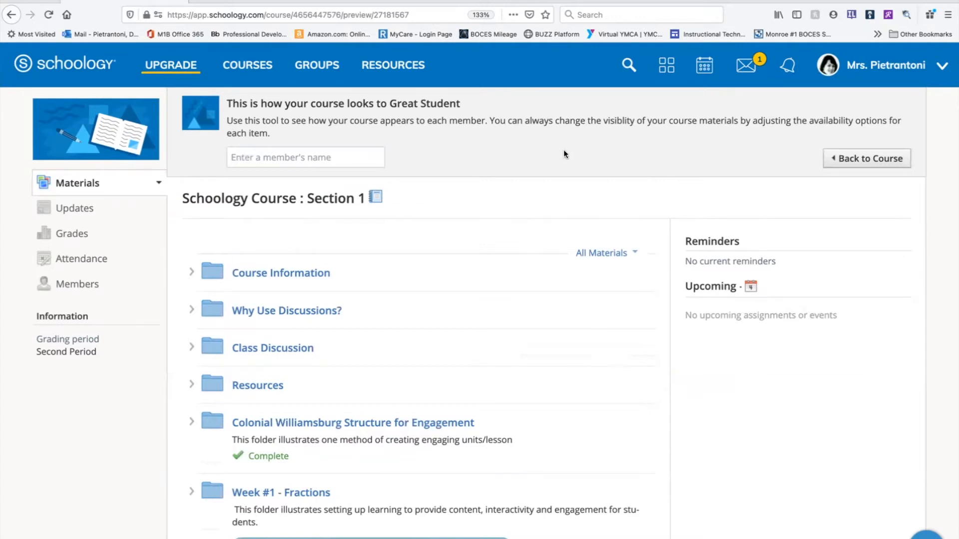
{"action": "left_click", "coordinate": [862, 166]}
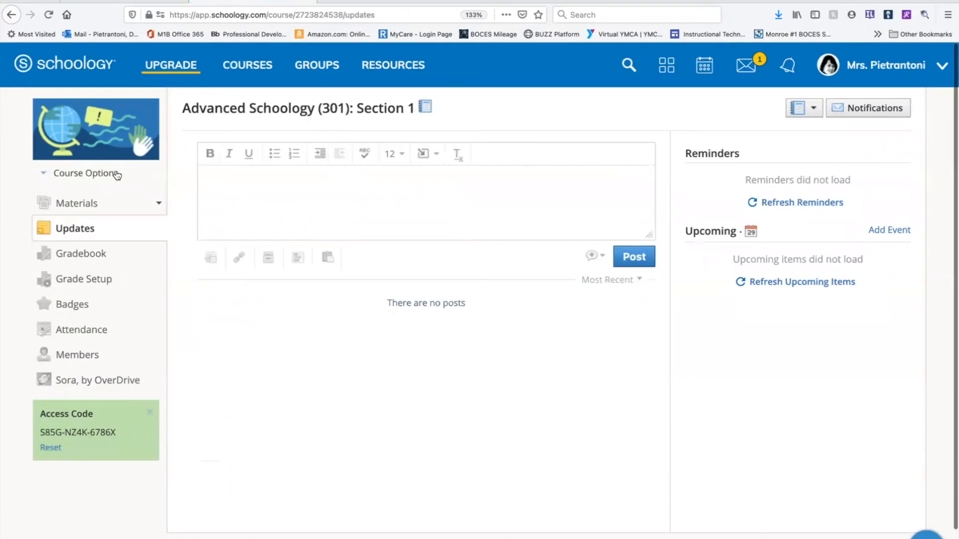
Start a message from the Advanced Schoology (301) course, try Admins as the recipients, and discard the message.
{"action": "left_click", "coordinate": [116, 175]}
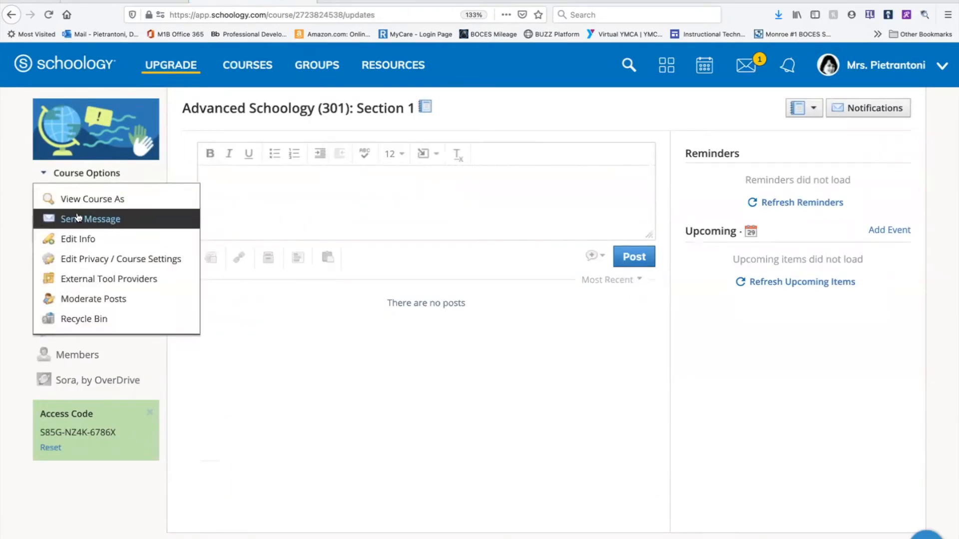
{"action": "left_click", "coordinate": [102, 220]}
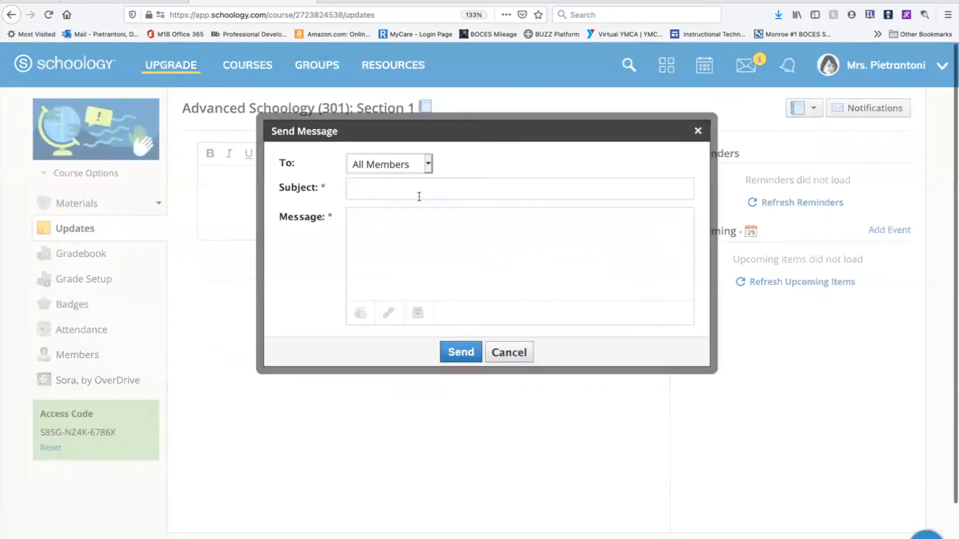
{"action": "left_click", "coordinate": [427, 168]}
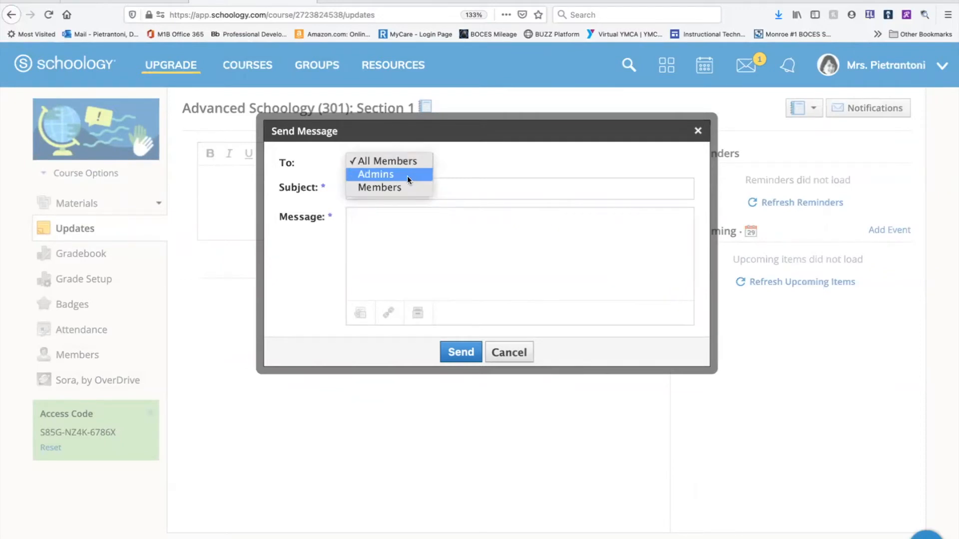
{"action": "left_click", "coordinate": [408, 176]}
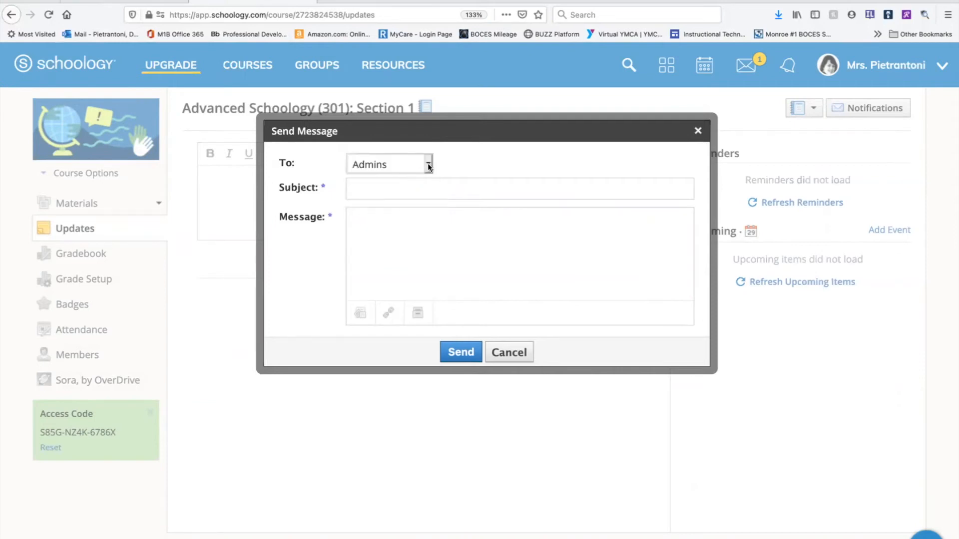
{"action": "left_click", "coordinate": [429, 166]}
{"action": "left_click", "coordinate": [401, 179]}
{"action": "left_click", "coordinate": [507, 352]}
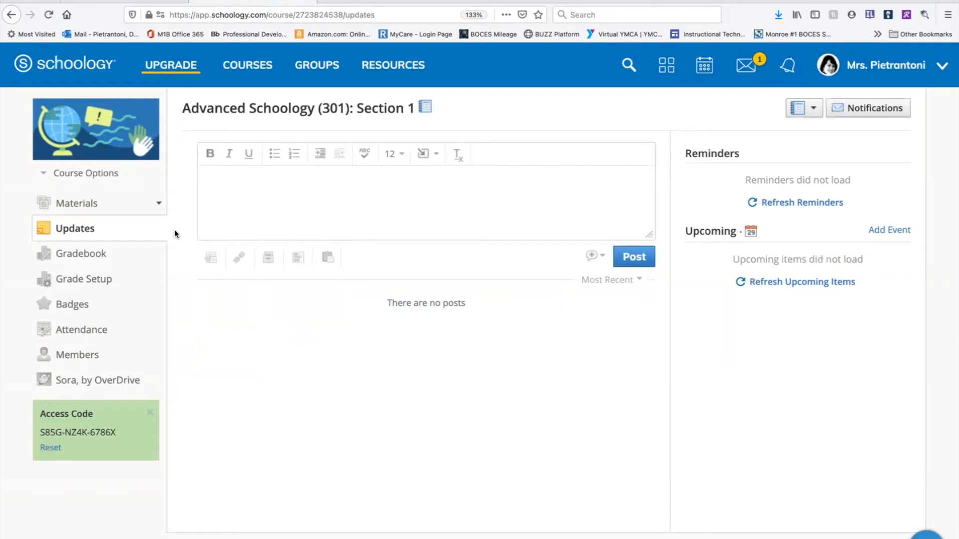
Open the Advanced Schoology (301) course for editing and review its name, section, subject area, level and details fields.
{"action": "left_click", "coordinate": [120, 179]}
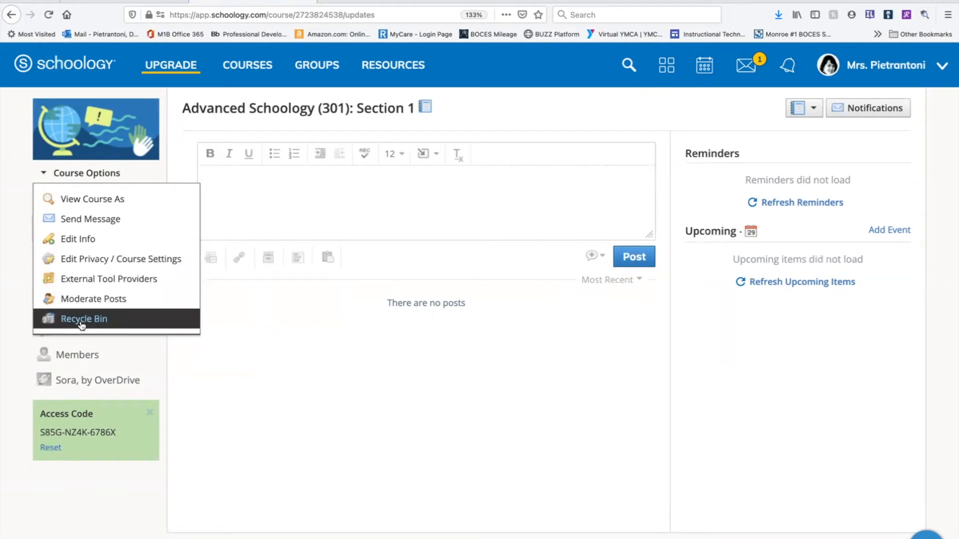
{"action": "left_click", "coordinate": [78, 240]}
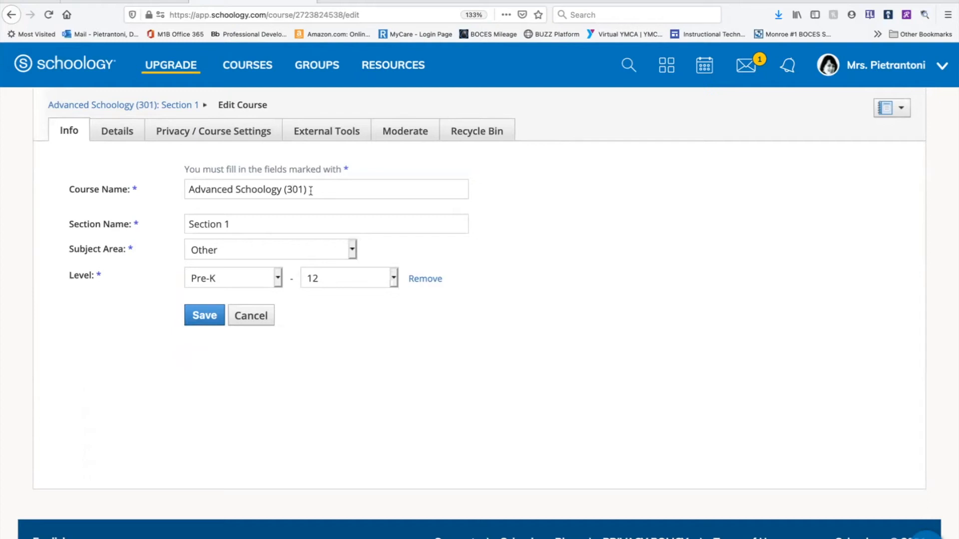
{"action": "left_click_drag", "start_coordinate": [308, 190], "coordinate": [189, 194]}
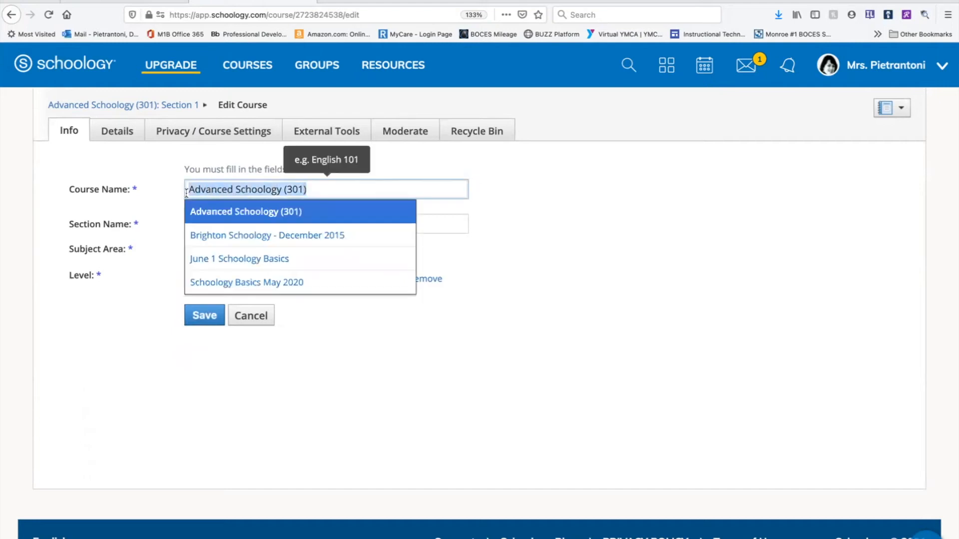
{"action": "left_click", "coordinate": [346, 187]}
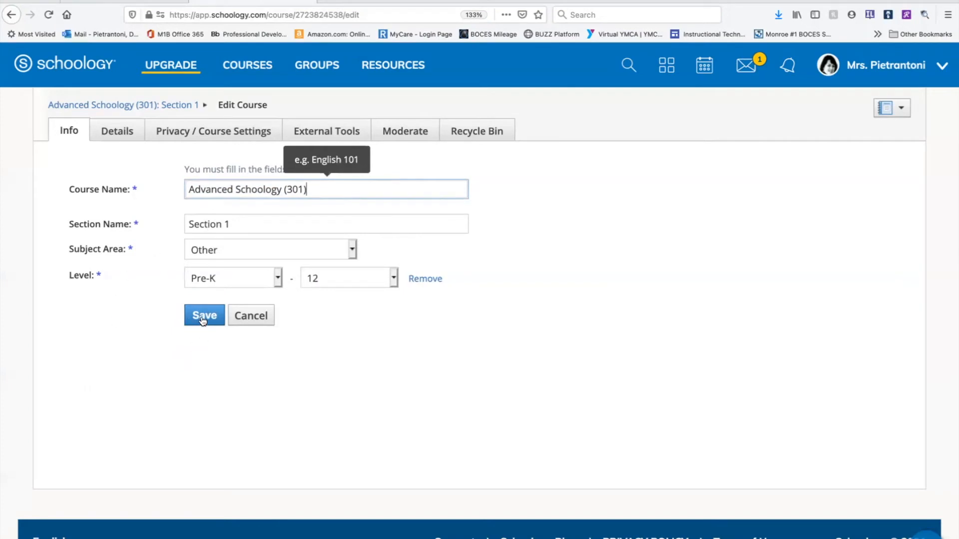
{"action": "left_click", "coordinate": [119, 132]}
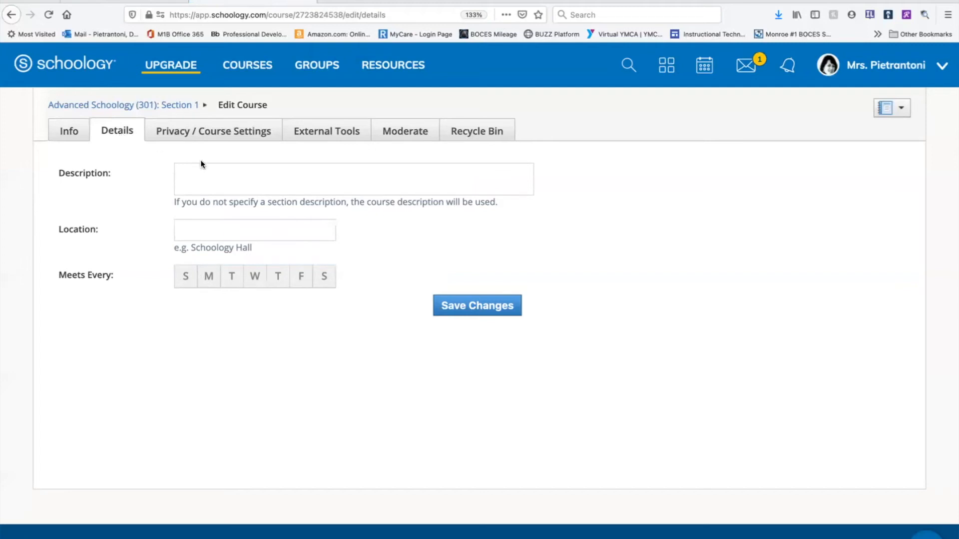
Restrict the visibility of the course's Updates, Materials, Roster and Calendar to Course in the privacy settings.
{"action": "left_click", "coordinate": [205, 134]}
{"action": "scroll", "coordinate": [226, 250], "scroll_direction": "down", "scroll_amount": 1}
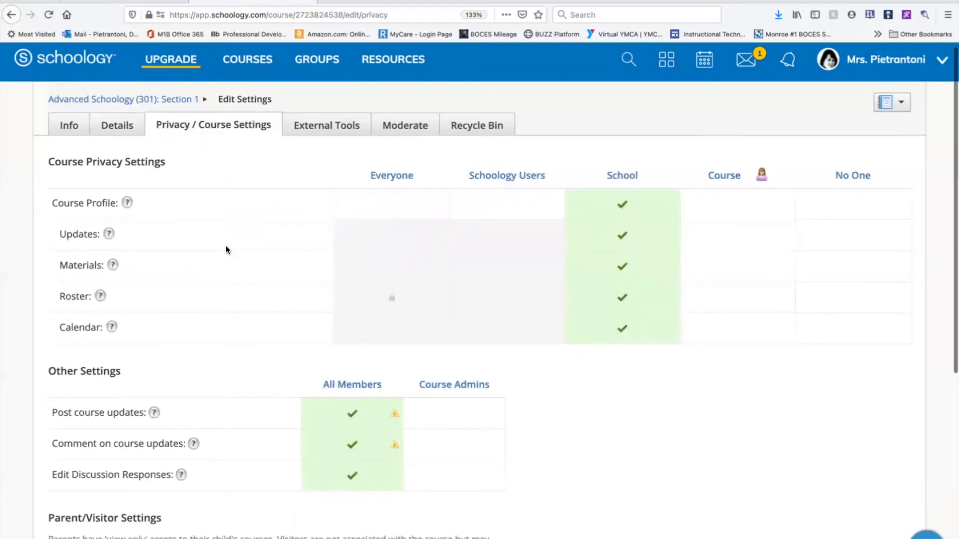
{"action": "scroll", "coordinate": [226, 250], "scroll_direction": "down", "scroll_amount": 1}
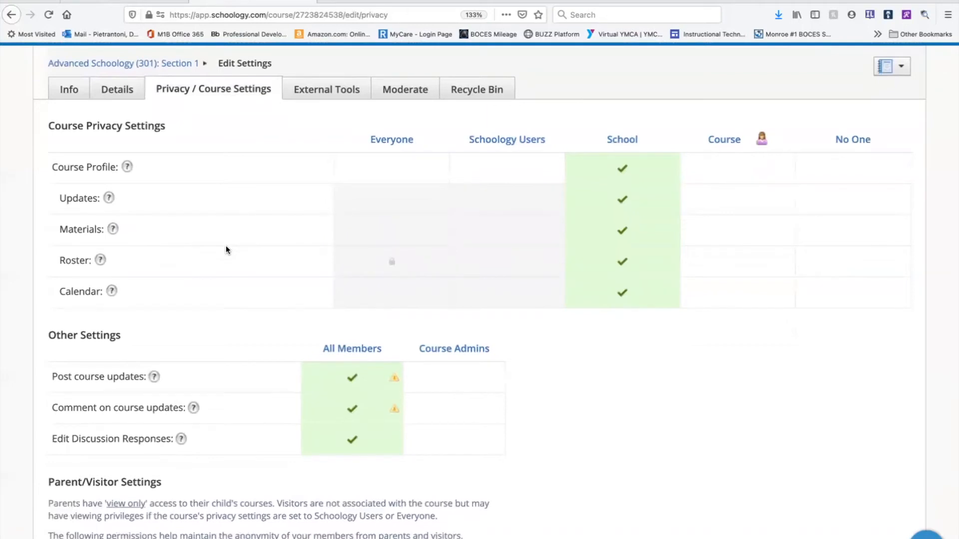
{"action": "scroll", "coordinate": [226, 246], "scroll_direction": "down", "scroll_amount": 1}
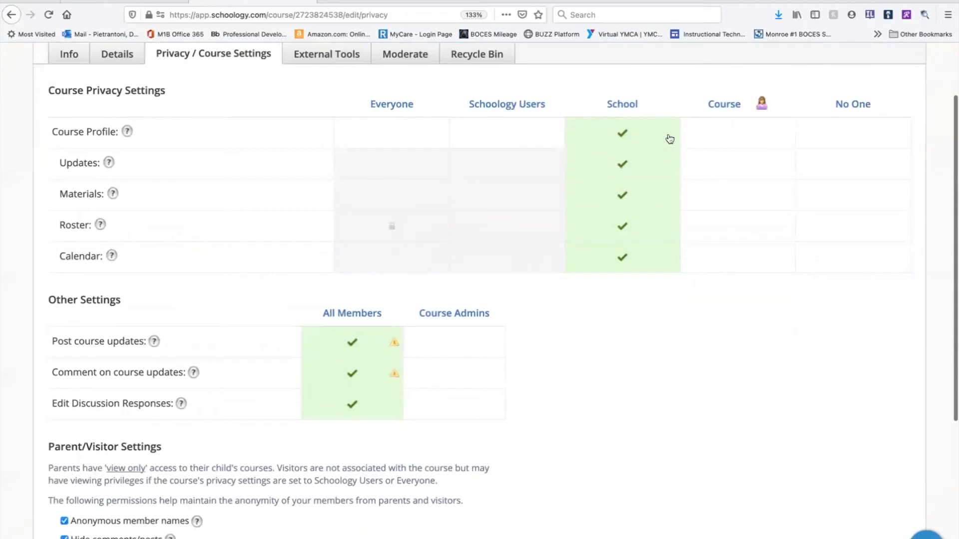
{"action": "left_click", "coordinate": [714, 167]}
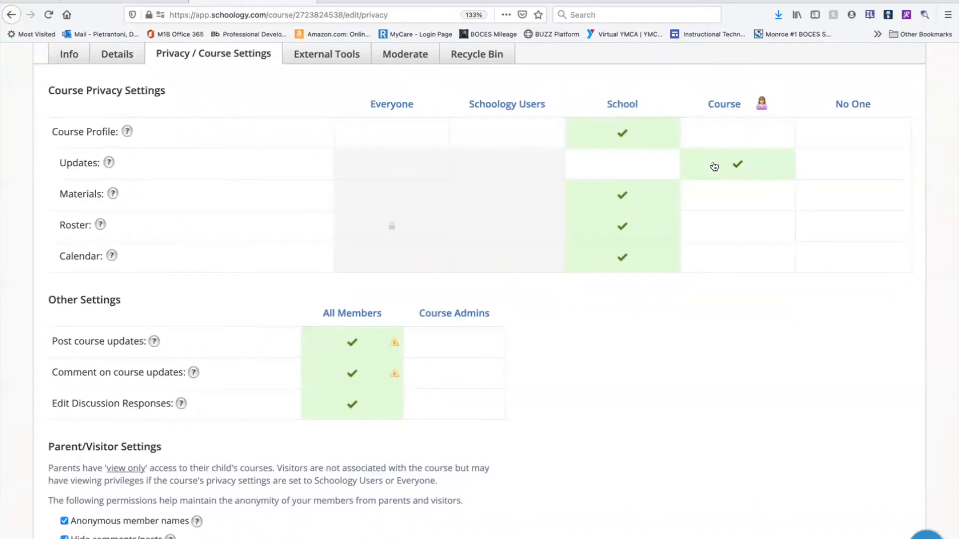
{"action": "left_click", "coordinate": [718, 194]}
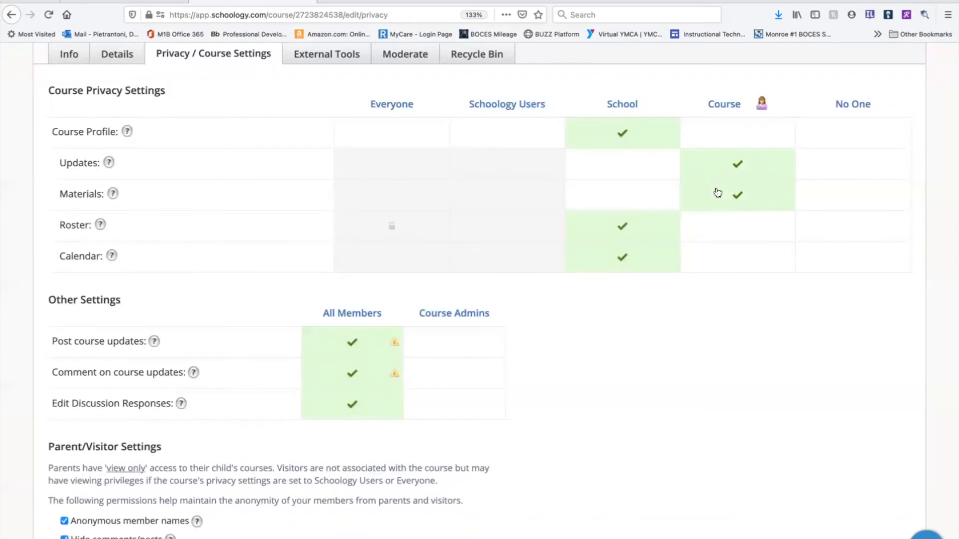
{"action": "left_click", "coordinate": [716, 226]}
{"action": "left_click", "coordinate": [713, 265]}
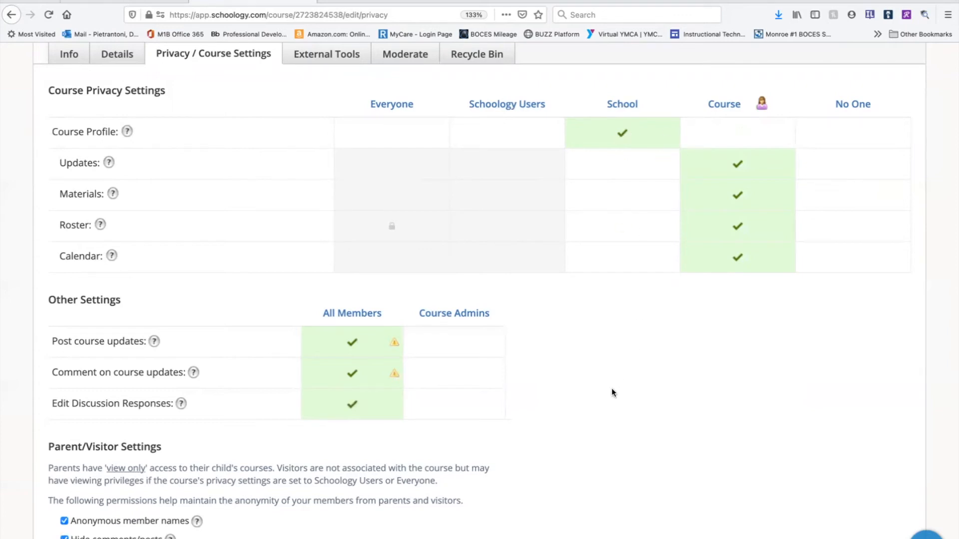
Examine the member posting permissions and the help notes on anonymous names, hidden comments and the default landing page.
{"action": "scroll", "coordinate": [613, 393], "scroll_direction": "down", "scroll_amount": 5}
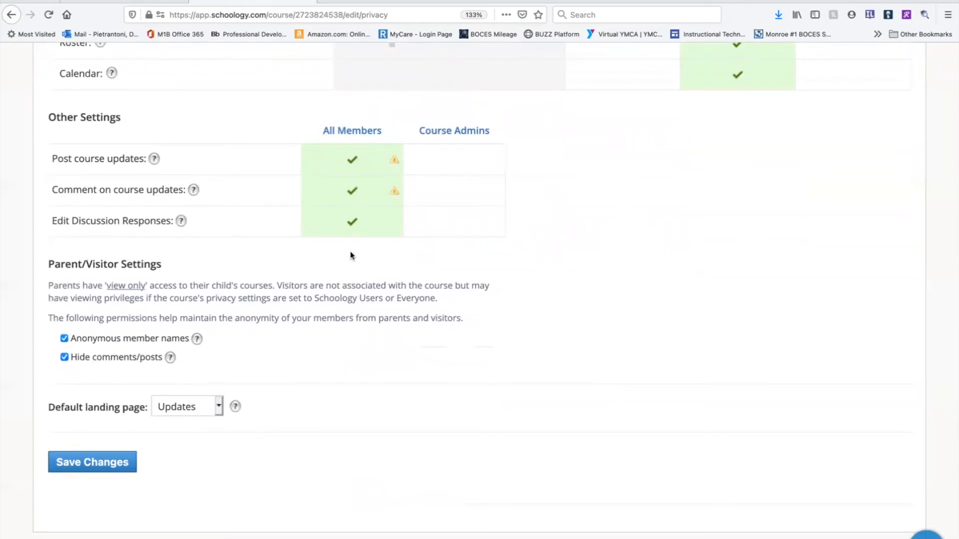
{"action": "left_click", "coordinate": [480, 230]}
{"action": "scroll", "coordinate": [332, 295], "scroll_direction": "down", "scroll_amount": 1}
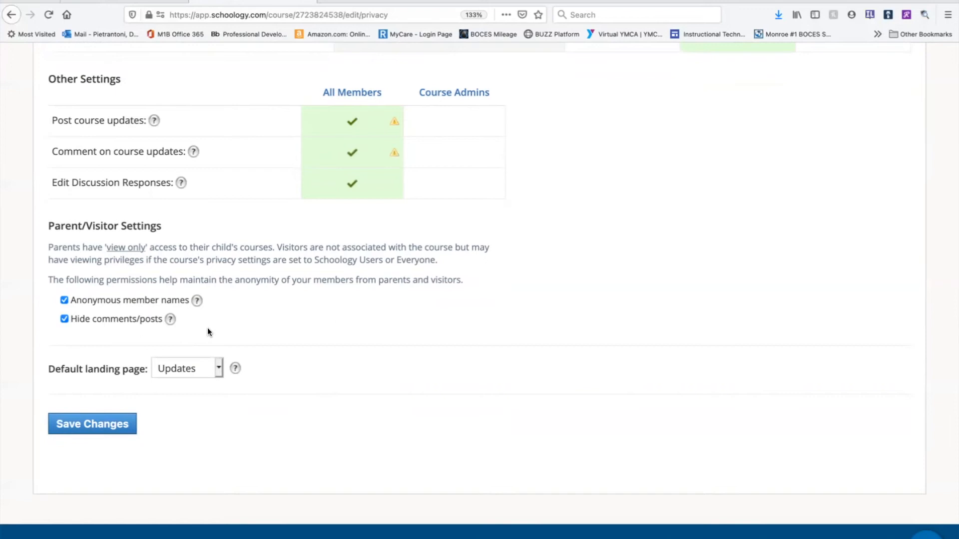
{"action": "left_click", "coordinate": [199, 301]}
{"action": "mouse_move", "coordinate": [197, 301]}
{"action": "mouse_move", "coordinate": [171, 319]}
{"action": "mouse_move", "coordinate": [236, 370]}
Set the default landing page to Materials, save the course settings, and open the course to check where it lands.
{"action": "left_click", "coordinate": [220, 370]}
{"action": "left_click", "coordinate": [210, 354]}
{"action": "left_click", "coordinate": [102, 423]}
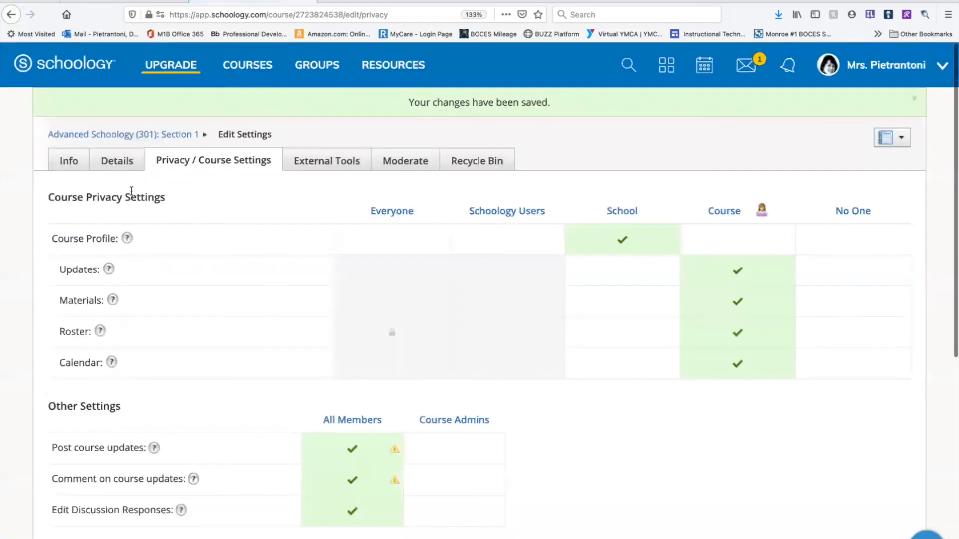
{"action": "left_click", "coordinate": [144, 134]}
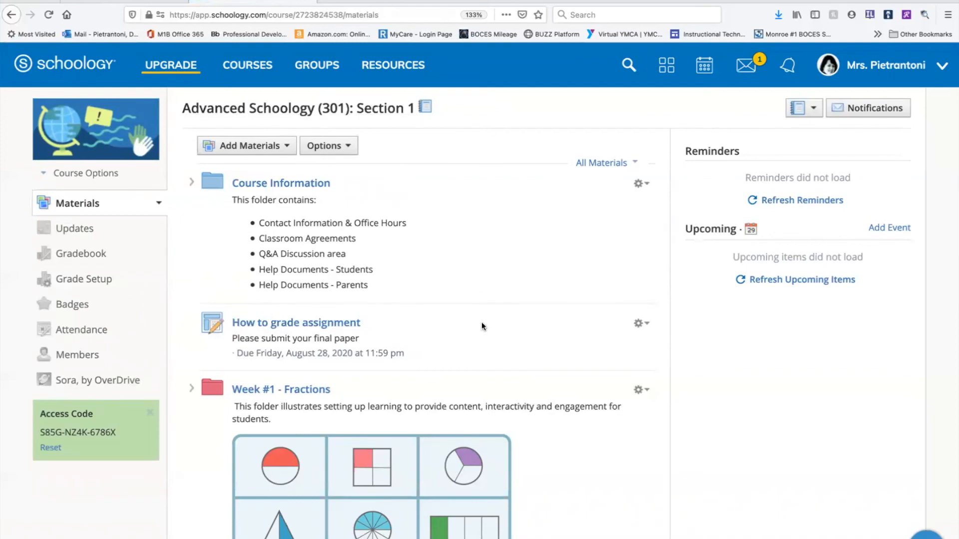
Set the course's default landing page to Updates, save the course settings, and open the course to check where it lands.
{"action": "left_click", "coordinate": [122, 174]}
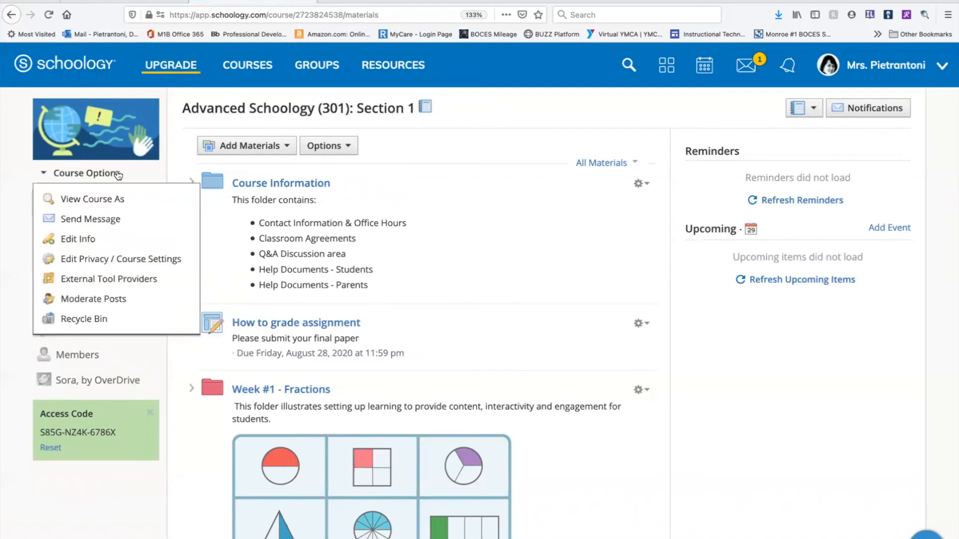
{"action": "left_click", "coordinate": [85, 240]}
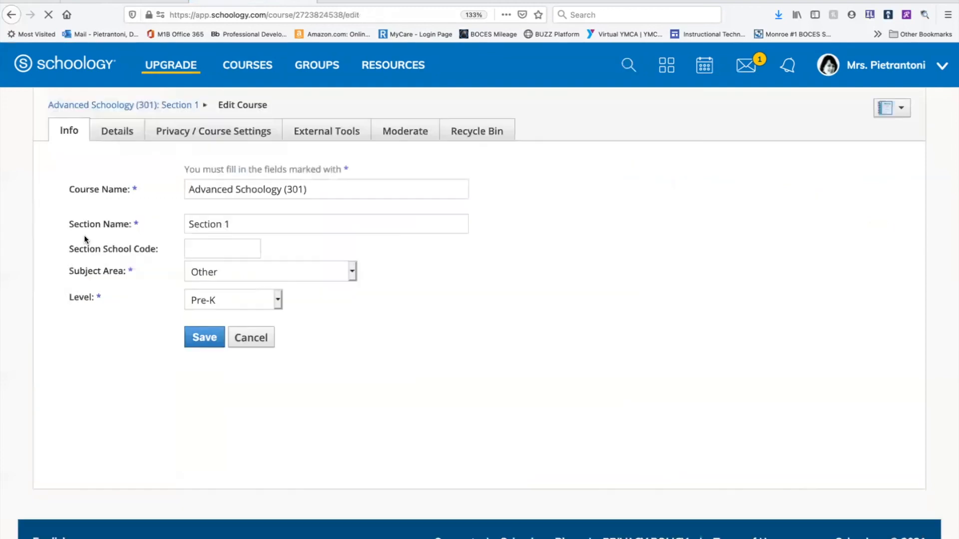
{"action": "left_click", "coordinate": [240, 132]}
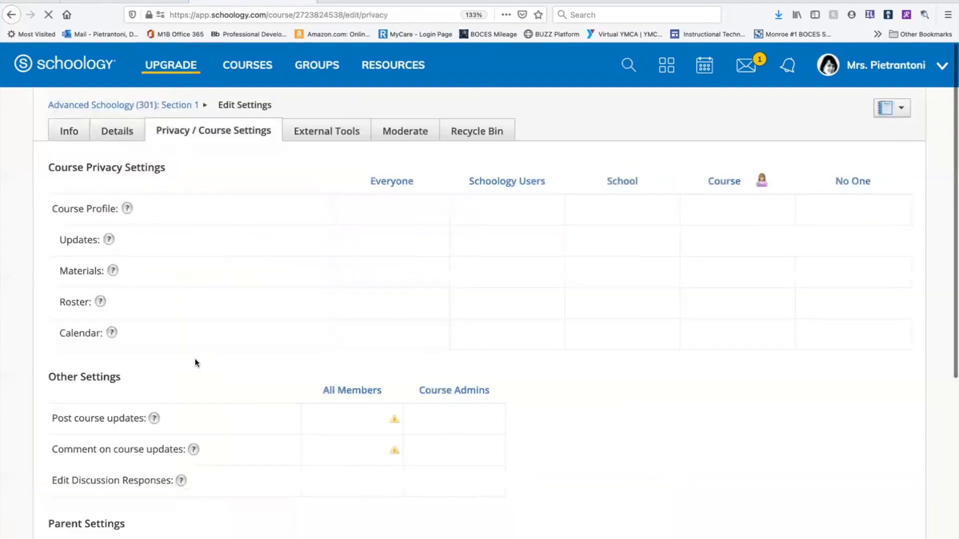
{"action": "scroll", "coordinate": [195, 363], "scroll_direction": "down", "scroll_amount": 1}
{"action": "scroll", "coordinate": [195, 362], "scroll_direction": "down", "scroll_amount": 5}
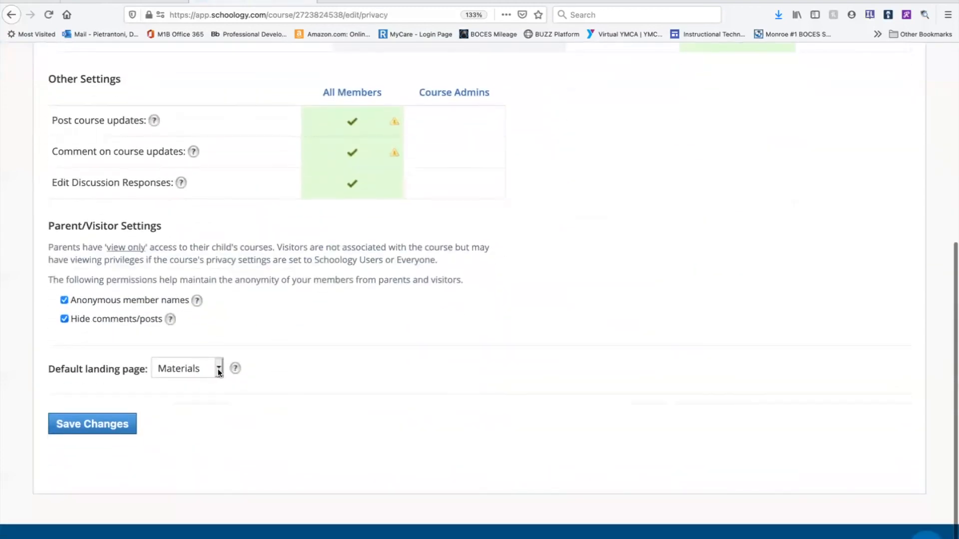
{"action": "left_click", "coordinate": [218, 368]}
{"action": "left_click", "coordinate": [199, 382]}
{"action": "left_click", "coordinate": [107, 427]}
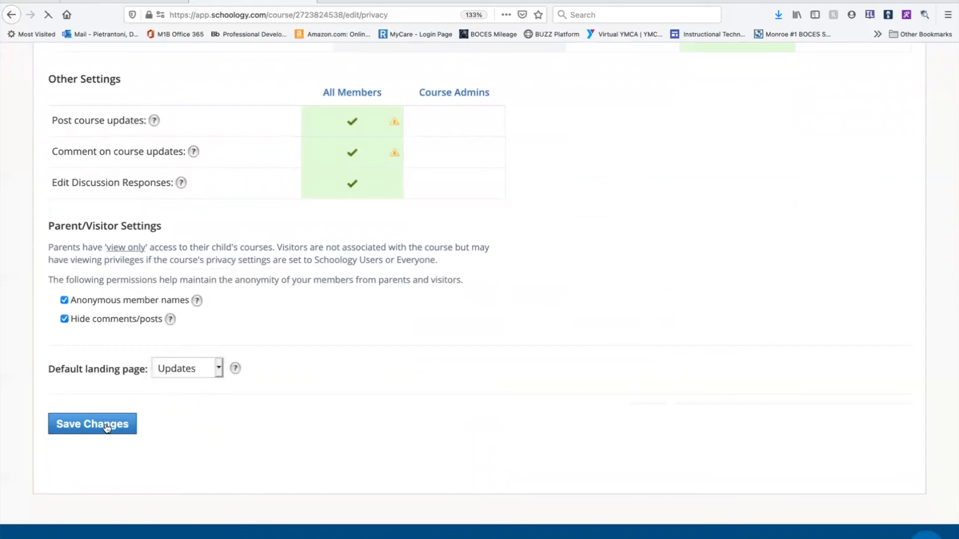
{"action": "left_click", "coordinate": [149, 136]}
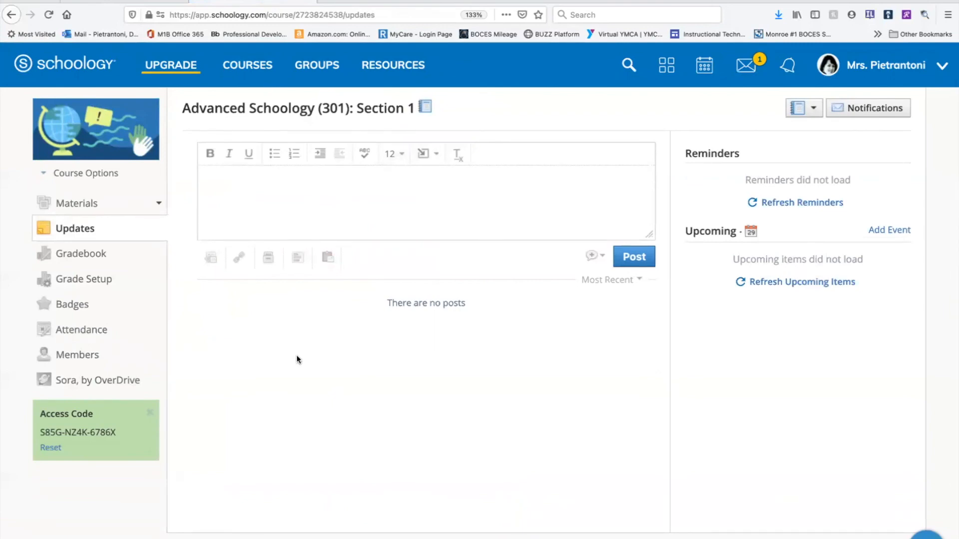
Reopen the course for editing and review its privacy settings and its external tool providers.
{"action": "left_click", "coordinate": [107, 175]}
{"action": "left_click", "coordinate": [82, 239]}
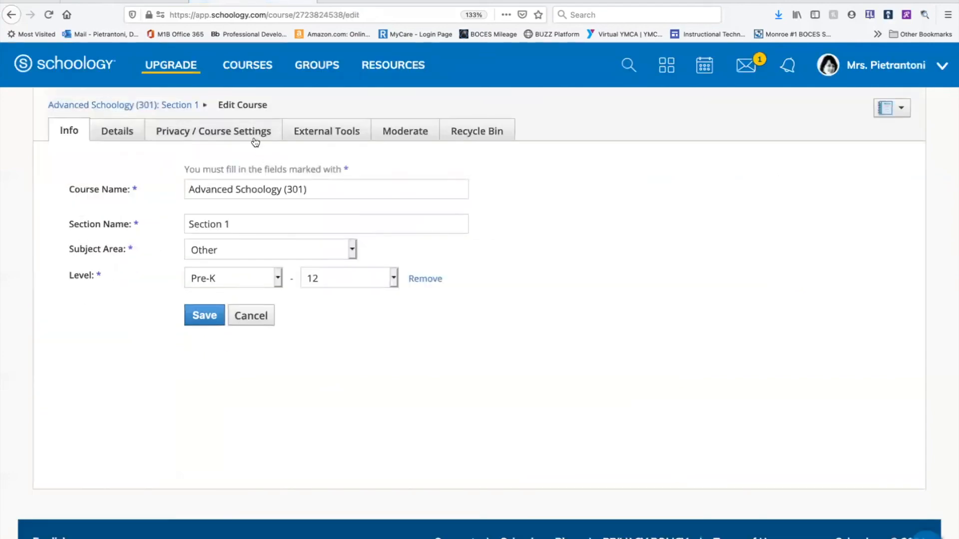
{"action": "left_click", "coordinate": [256, 138]}
{"action": "scroll", "coordinate": [155, 349], "scroll_direction": "down", "scroll_amount": 5}
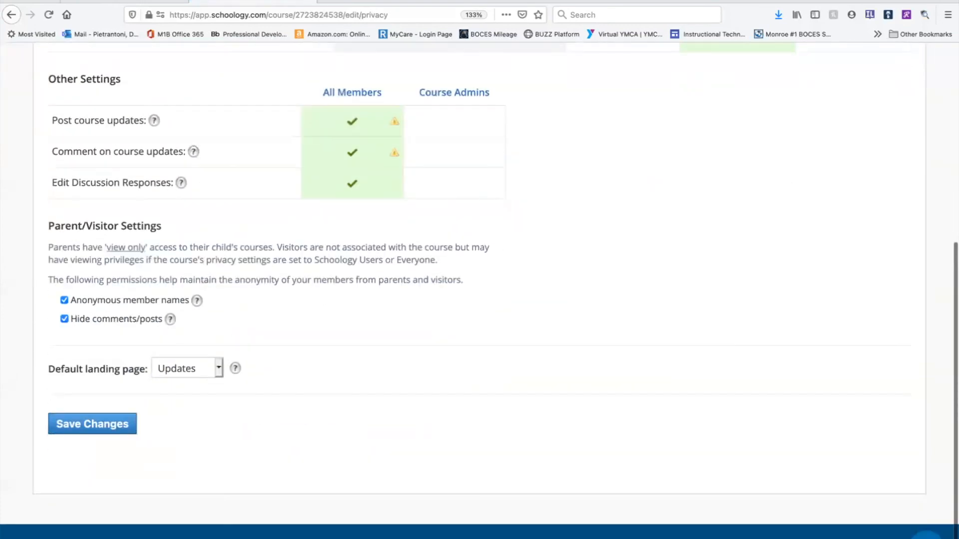
{"action": "scroll", "coordinate": [237, 345], "scroll_direction": "up", "scroll_amount": 5}
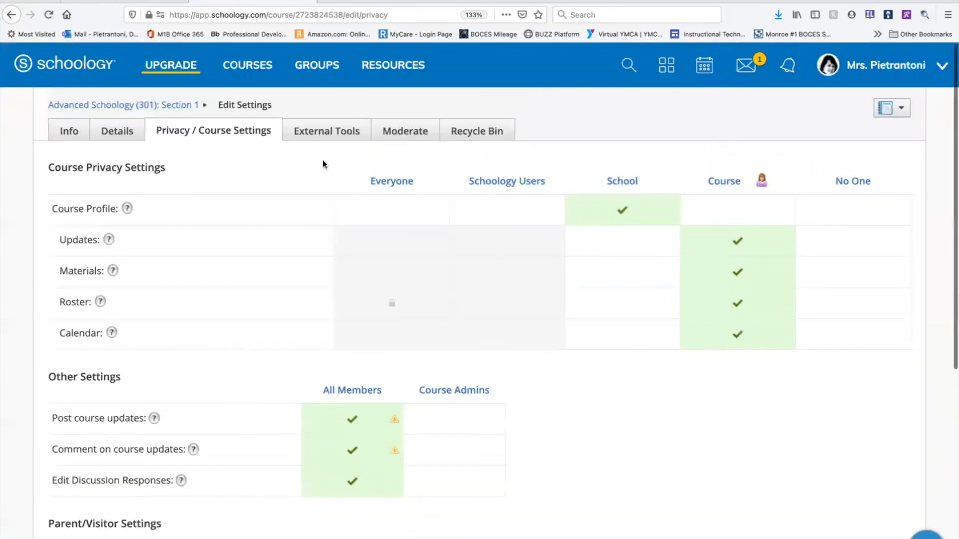
{"action": "left_click", "coordinate": [331, 133]}
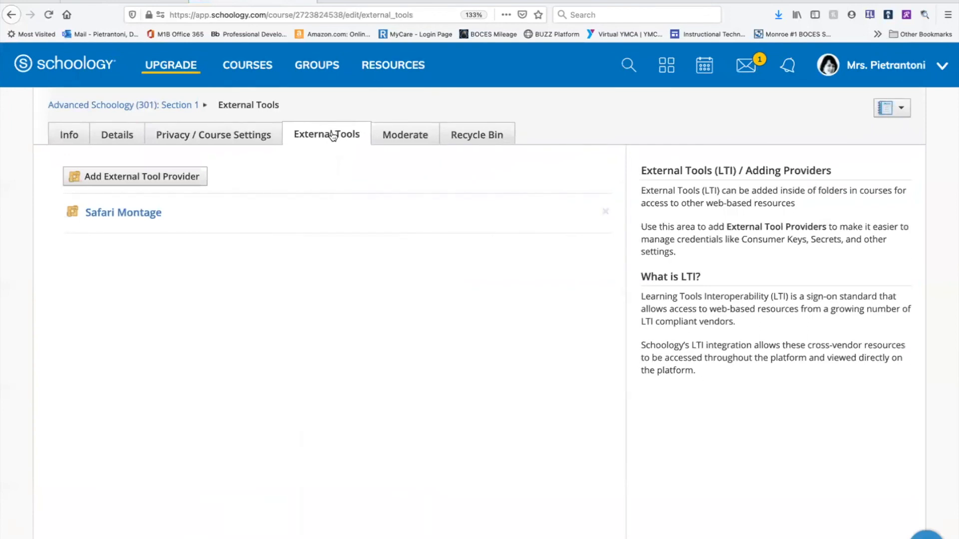
Enable moderation of posts for the course and disable it again.
{"action": "left_click", "coordinate": [407, 138]}
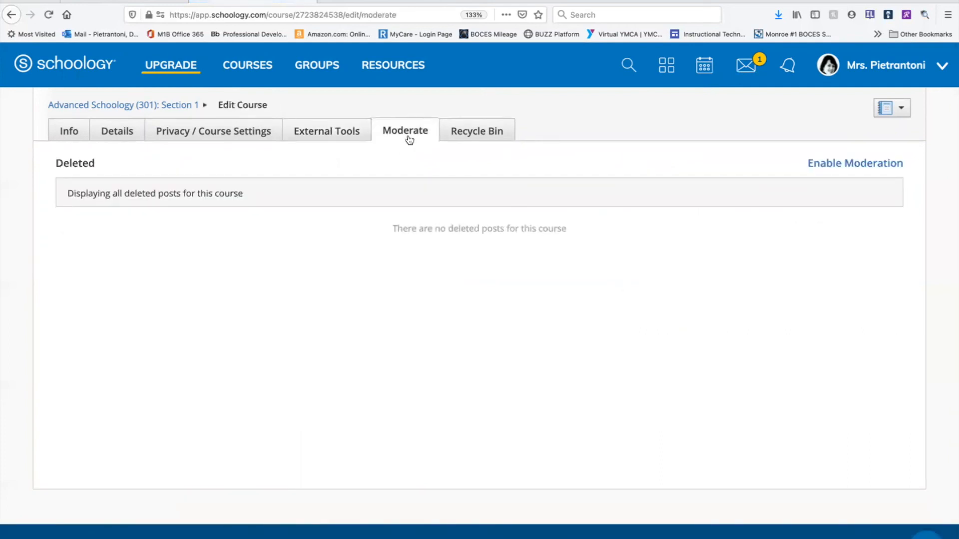
{"action": "left_click", "coordinate": [850, 165]}
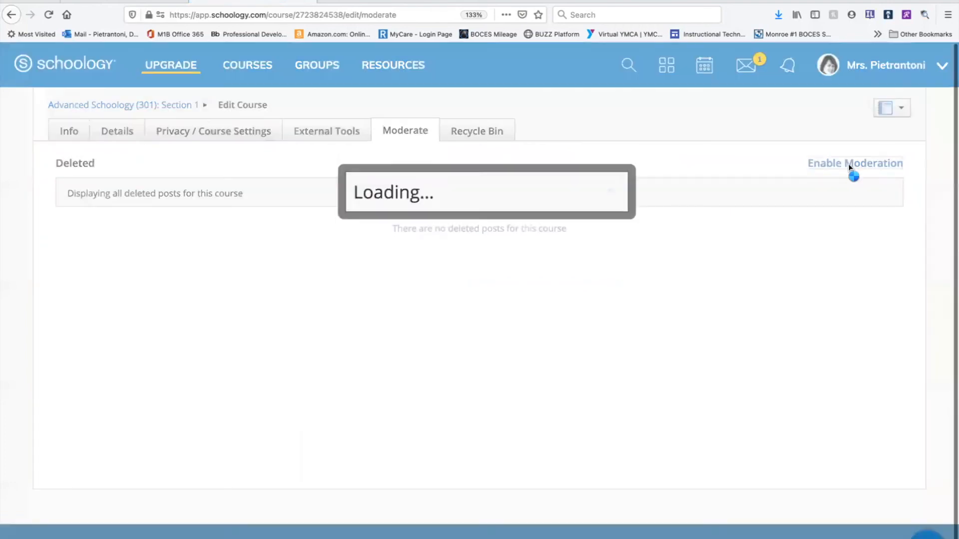
{"action": "left_click", "coordinate": [462, 238]}
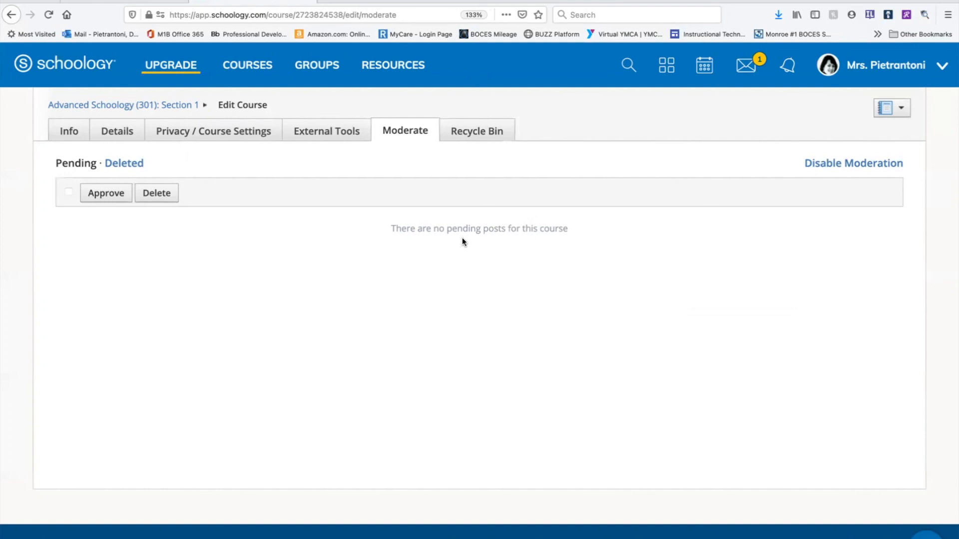
{"action": "left_click", "coordinate": [842, 163]}
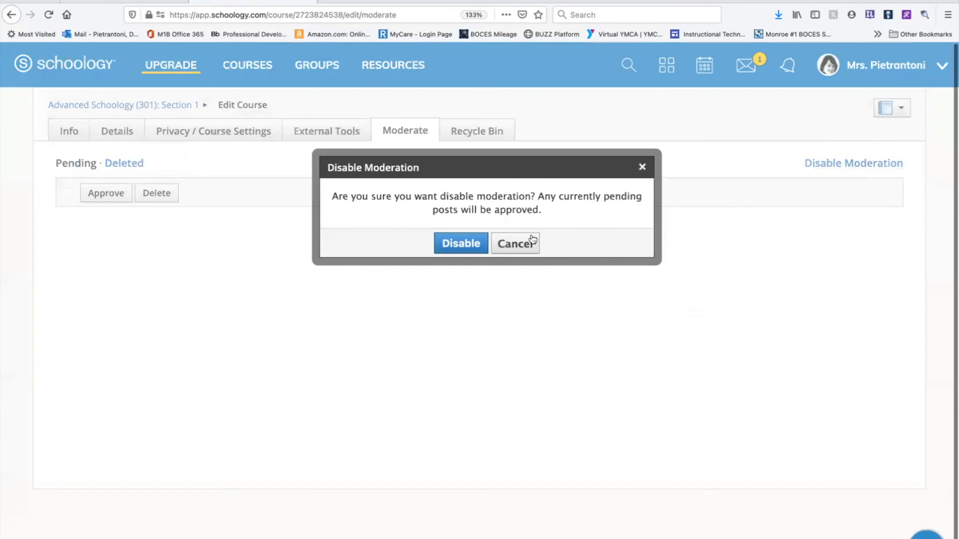
{"action": "left_click", "coordinate": [462, 247]}
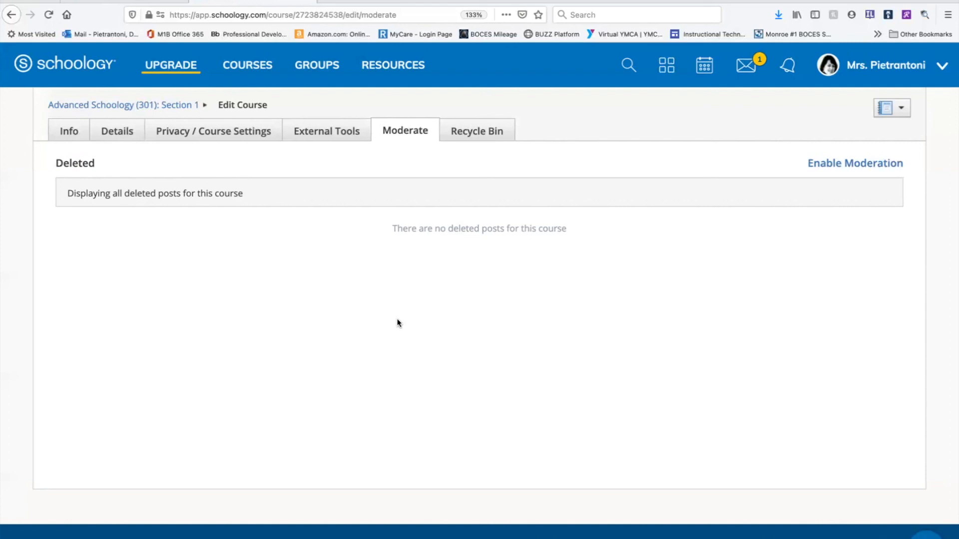
Examine the restore option for the deleted TEst item in the course's recycle bin and return to the course.
{"action": "left_click", "coordinate": [484, 129]}
{"action": "mouse_move", "coordinate": [212, 188]}
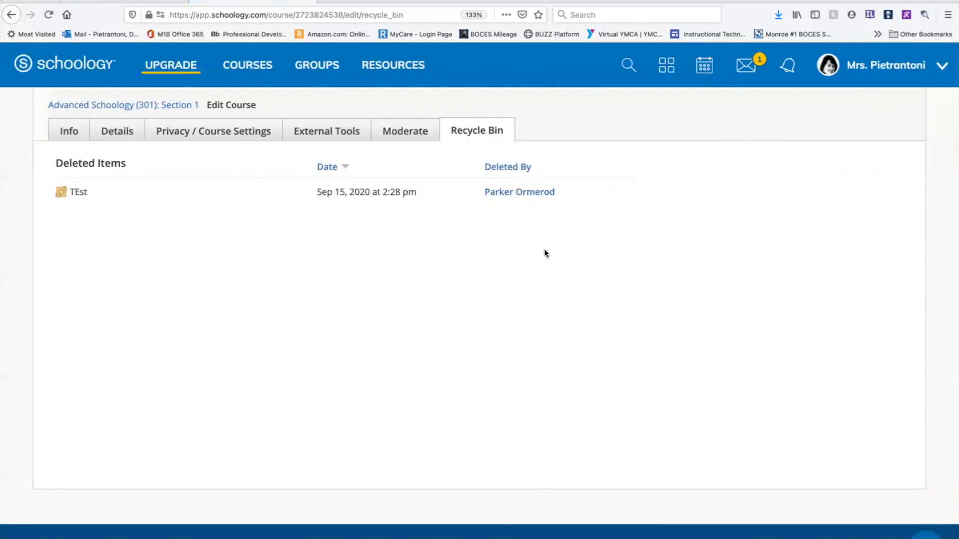
{"action": "left_click", "coordinate": [621, 194]}
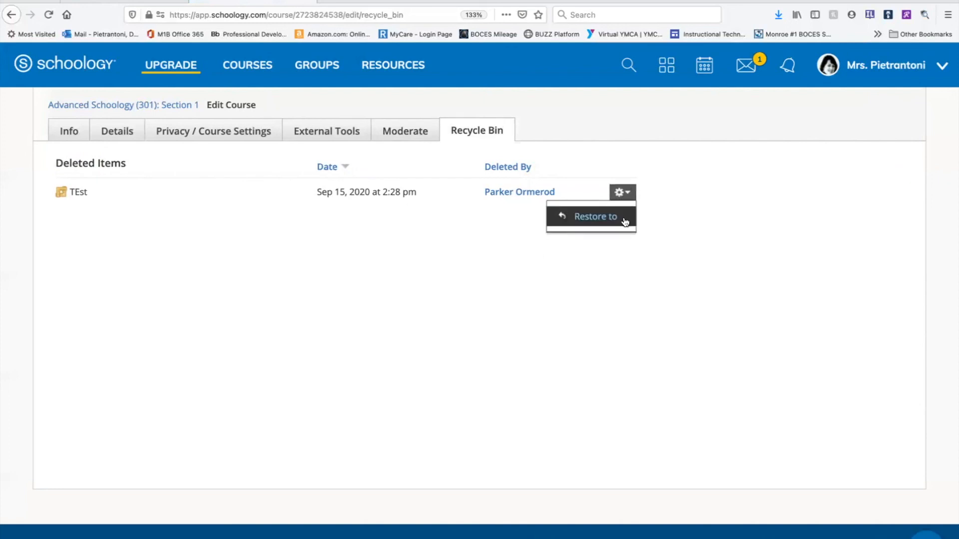
{"action": "left_click", "coordinate": [187, 106]}
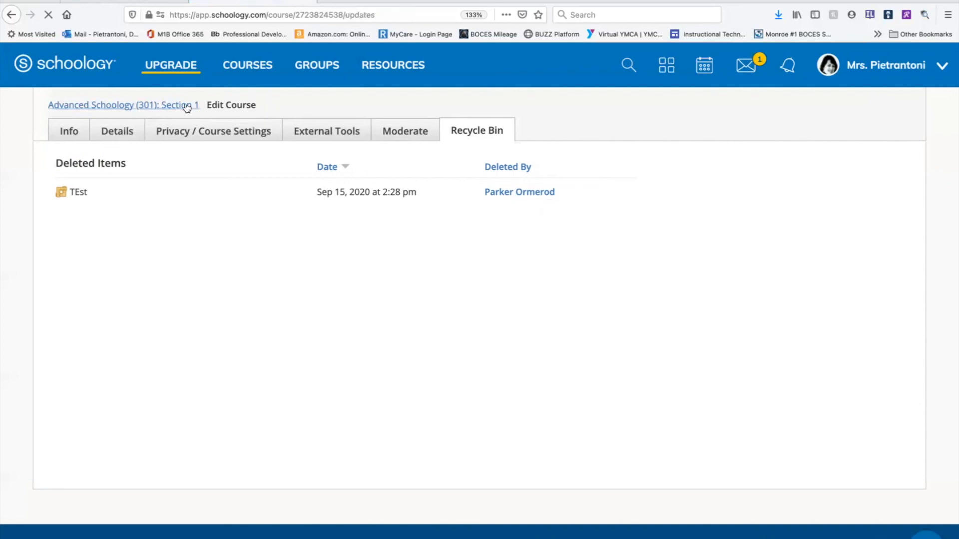